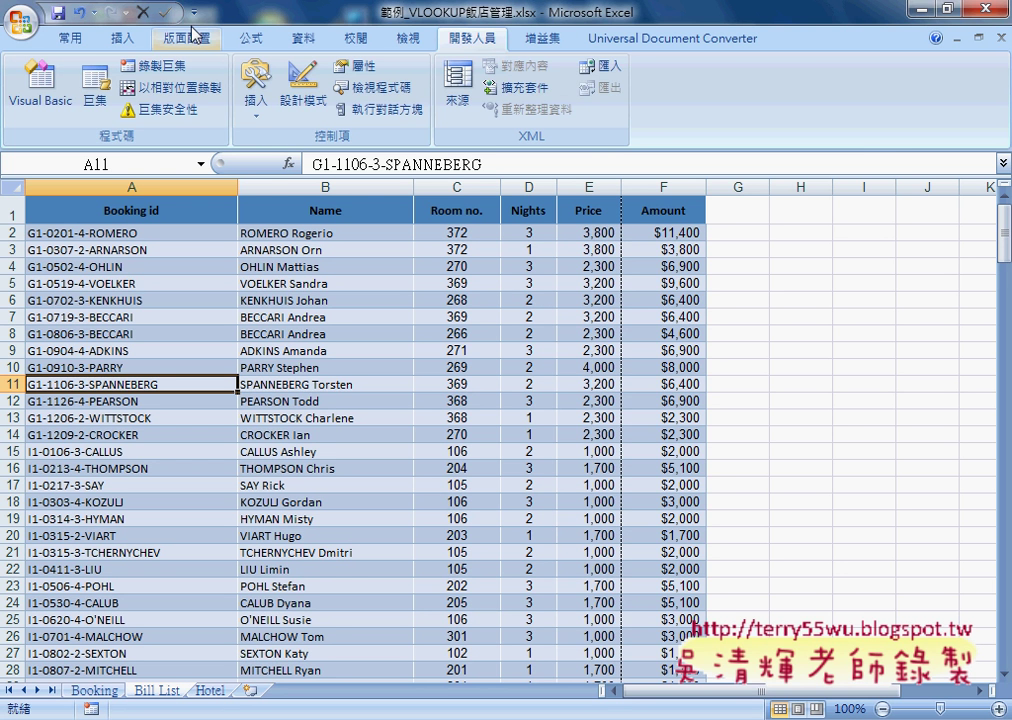
# Switch to the 版面配置 (Page Layout) ribbon tab for the Booking sheet
pyautogui.click(190, 40)
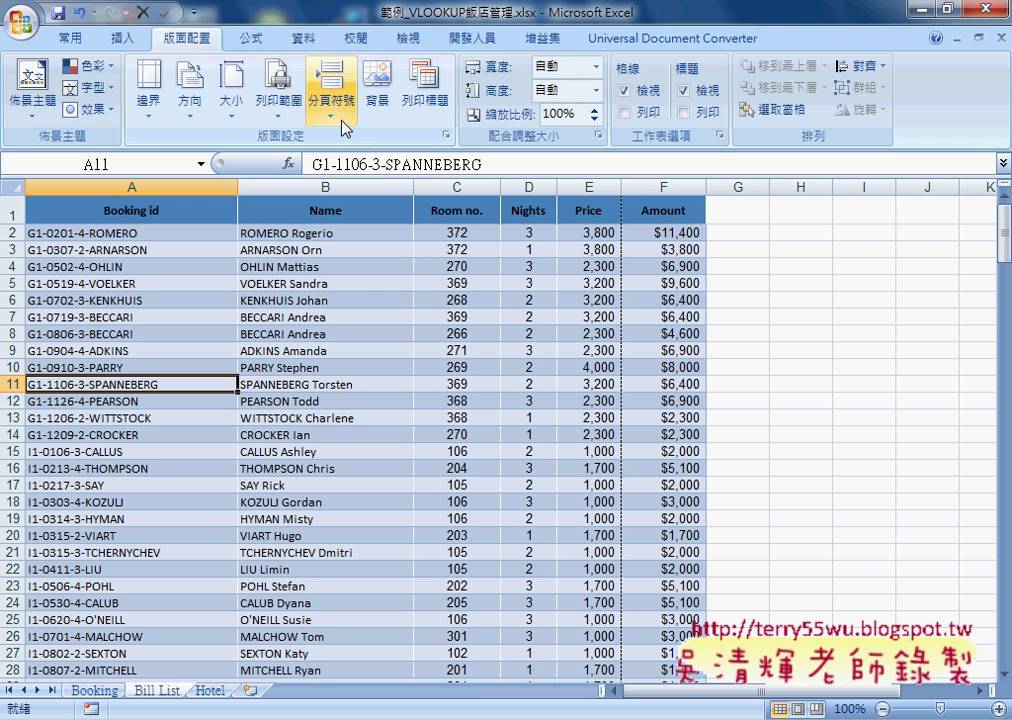
# Open the Page Setup dialog from the 版面設定 group's dialog launcher
pyautogui.click(448, 136)
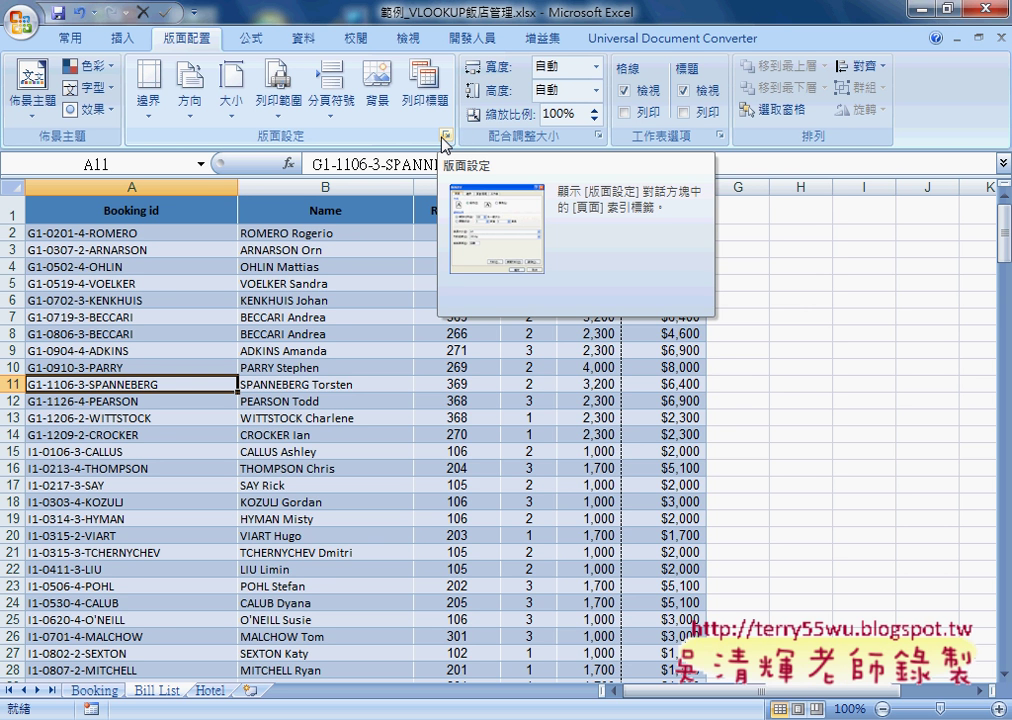
pyautogui.click(446, 137)
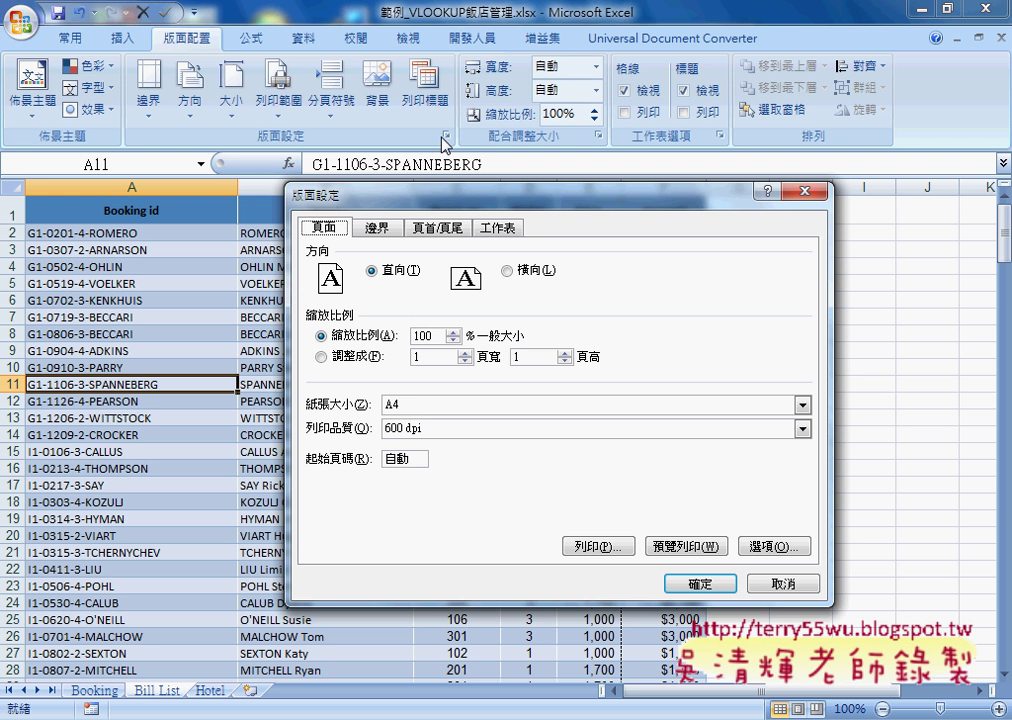
pyautogui.moveTo(200, 24); pyautogui.dragTo(170, 28)
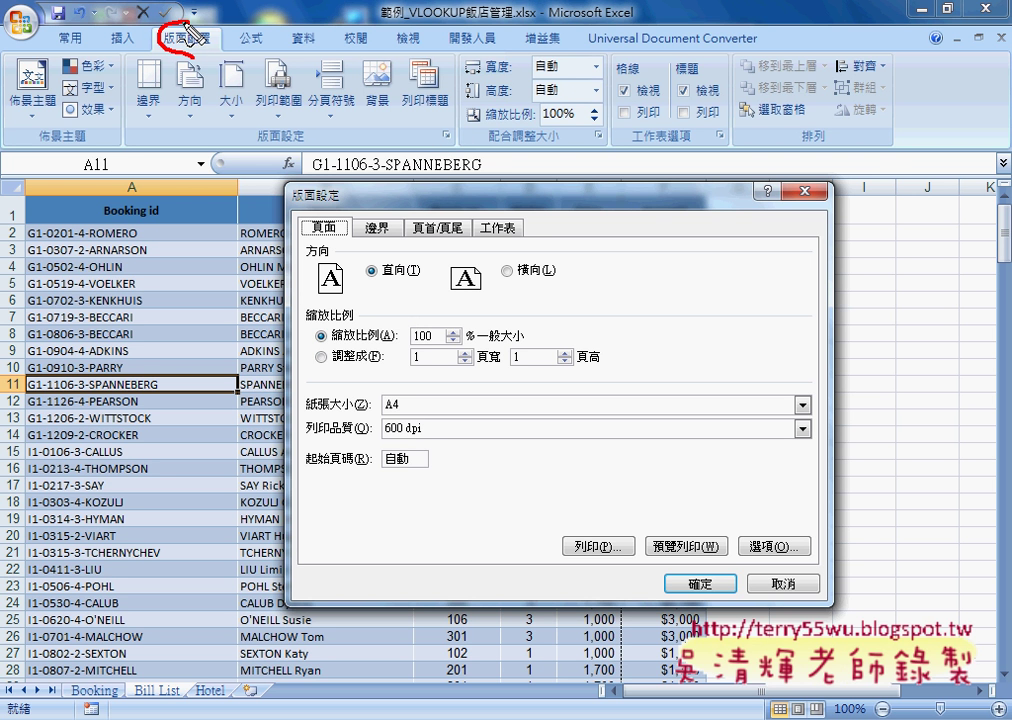
pyautogui.moveTo(432, 142)
pyautogui.mouseDown()
pyautogui.moveTo(446, 128)
pyautogui.moveTo(455, 146)
pyautogui.mouseUp()
pyautogui.moveTo(338, 184); pyautogui.dragTo(318, 202)
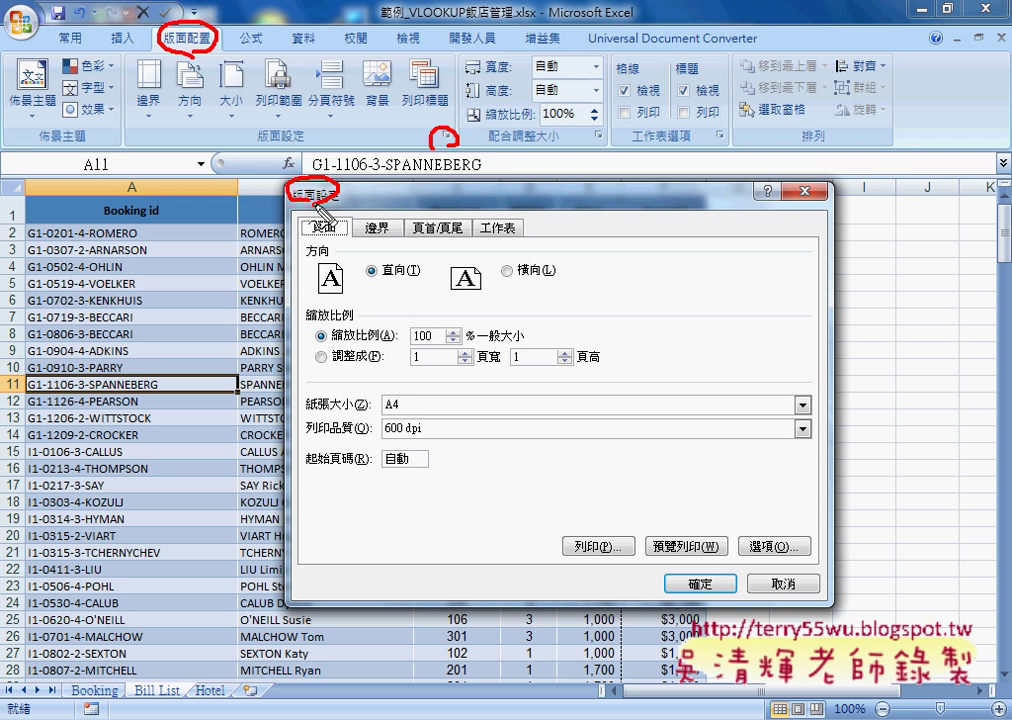
pyautogui.press('Escape')
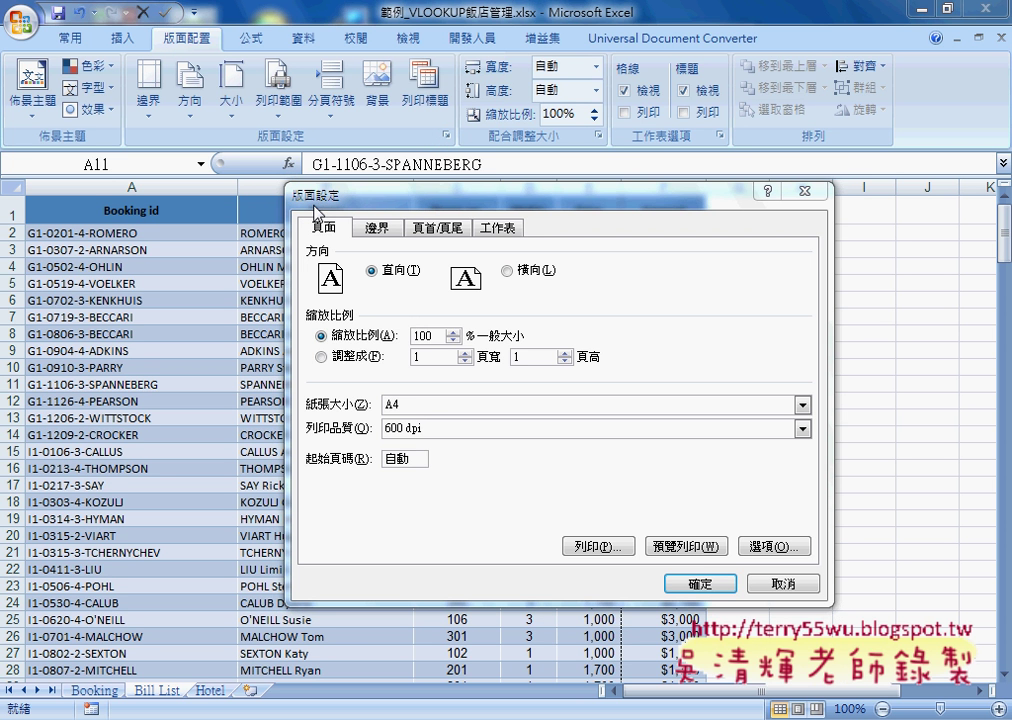
# Preview the 10-page printout and reopen Page Setup from the Print Preview ribbon
pyautogui.click(719, 543)
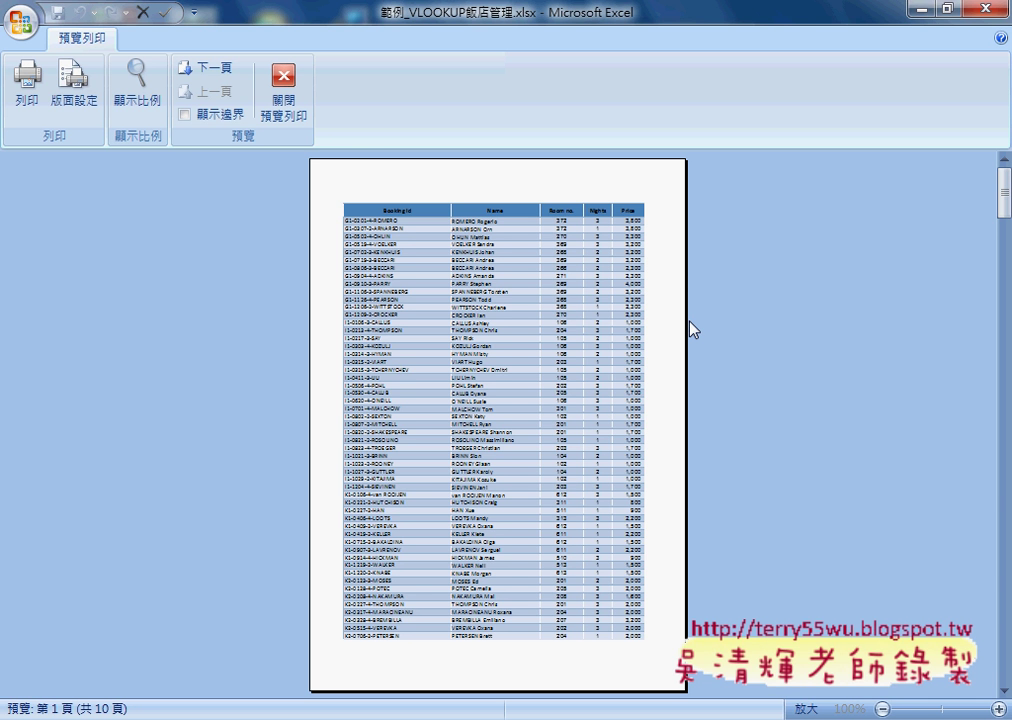
pyautogui.click(82, 108)
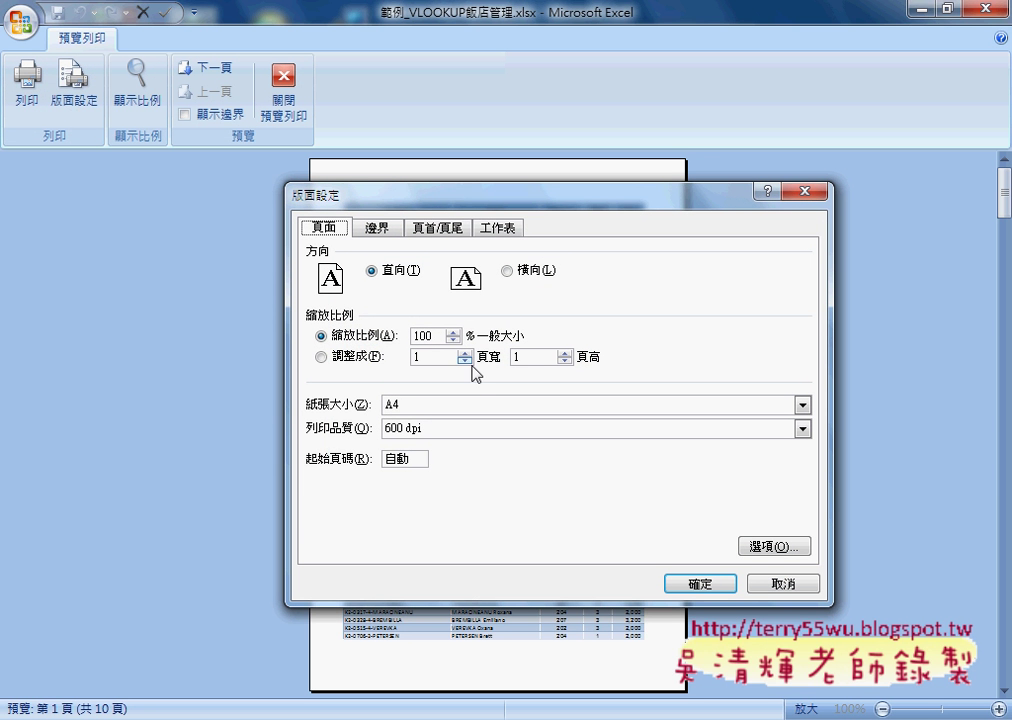
# Change the print scaling (縮放比例) from 100% to 80% of normal size
pyautogui.doubleClick(425, 336)
pyautogui.moveTo(481, 210)
pyautogui.mouseDown()
pyautogui.moveTo(490, 250)
pyautogui.moveTo(470, 293)
pyautogui.mouseUp()
pyautogui.write('80')
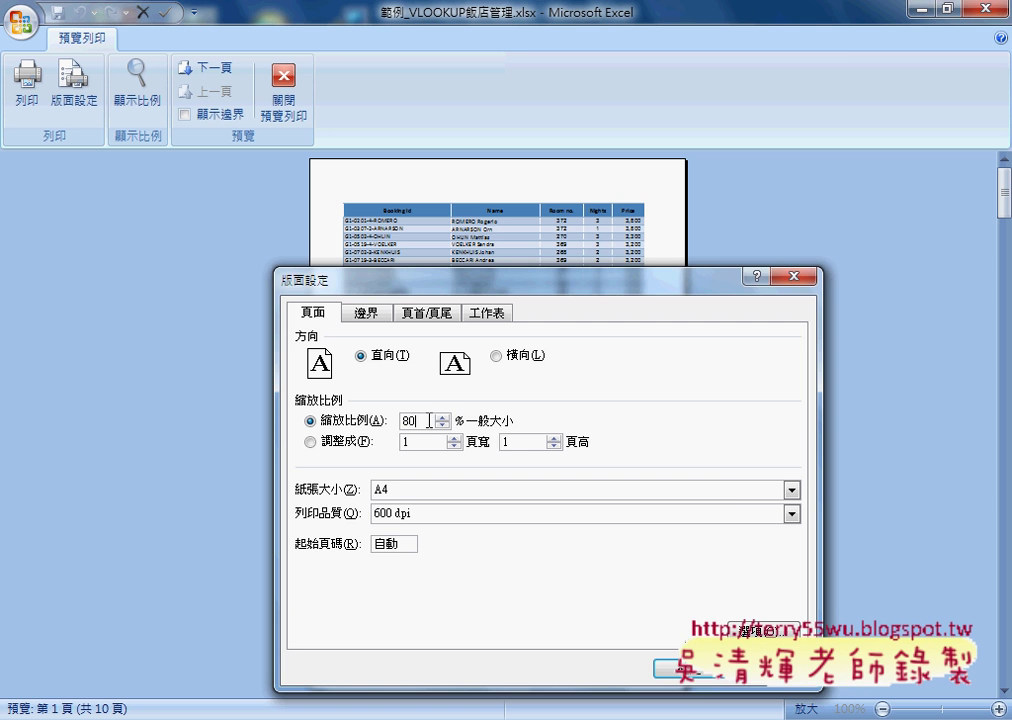
pyautogui.moveTo(468, 290); pyautogui.dragTo(394, 288)
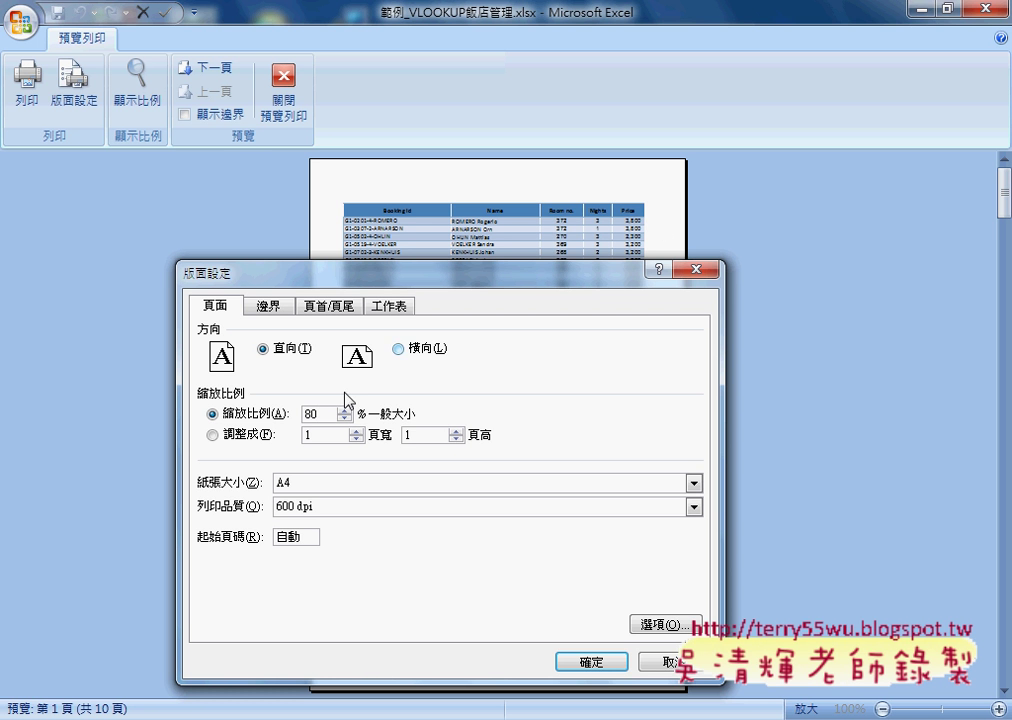
pyautogui.doubleClick(310, 413)
pyautogui.click(267, 307)
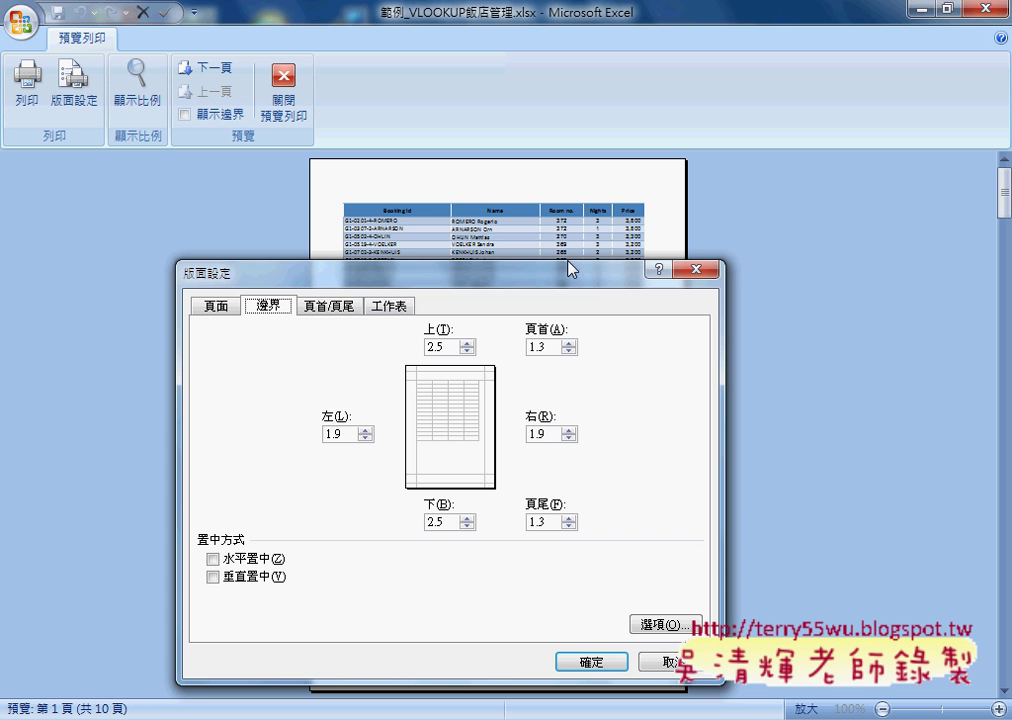
# Choose the 'Bill List' preset header on the 頁首/頁尾 tab and open the custom header editor
pyautogui.click(340, 309)
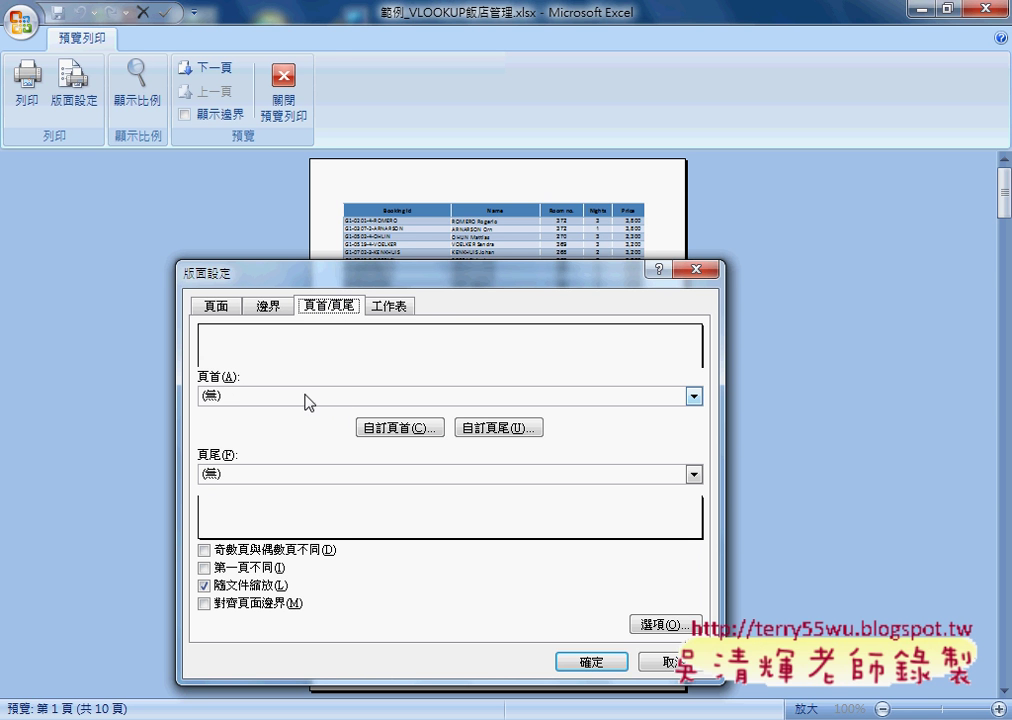
pyautogui.click(243, 396)
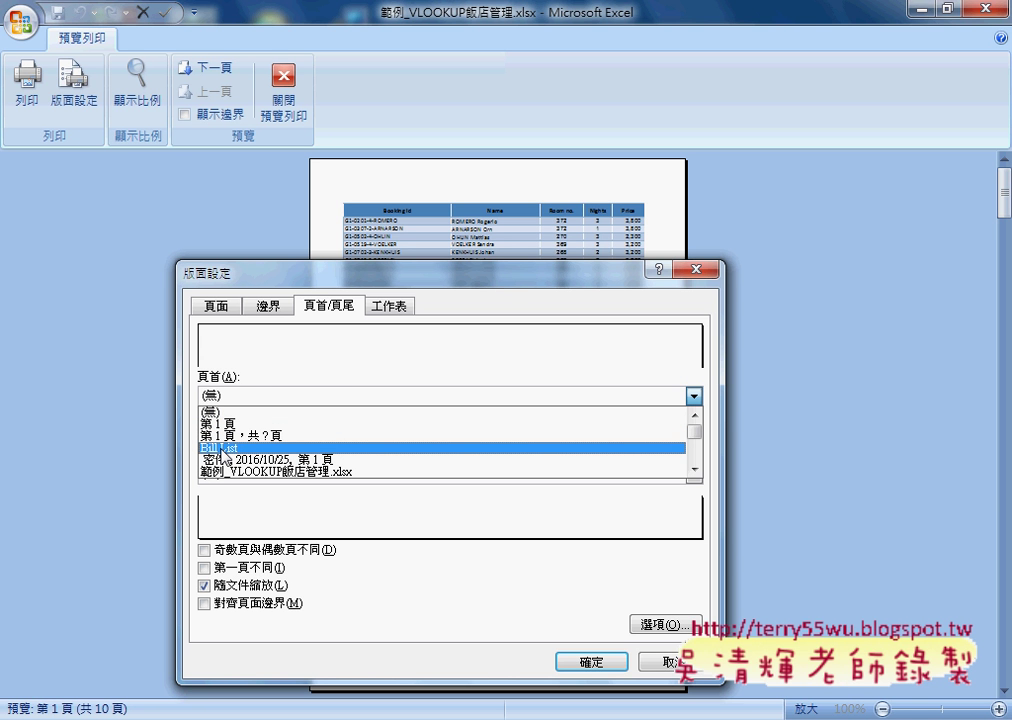
pyautogui.click(224, 456)
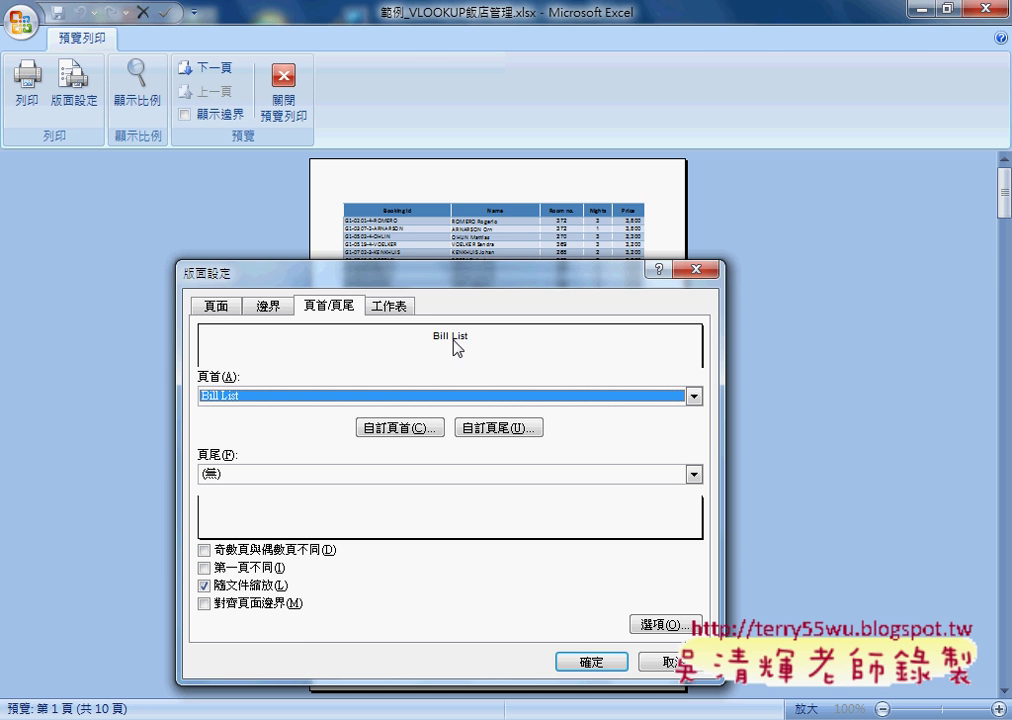
pyautogui.click(406, 432)
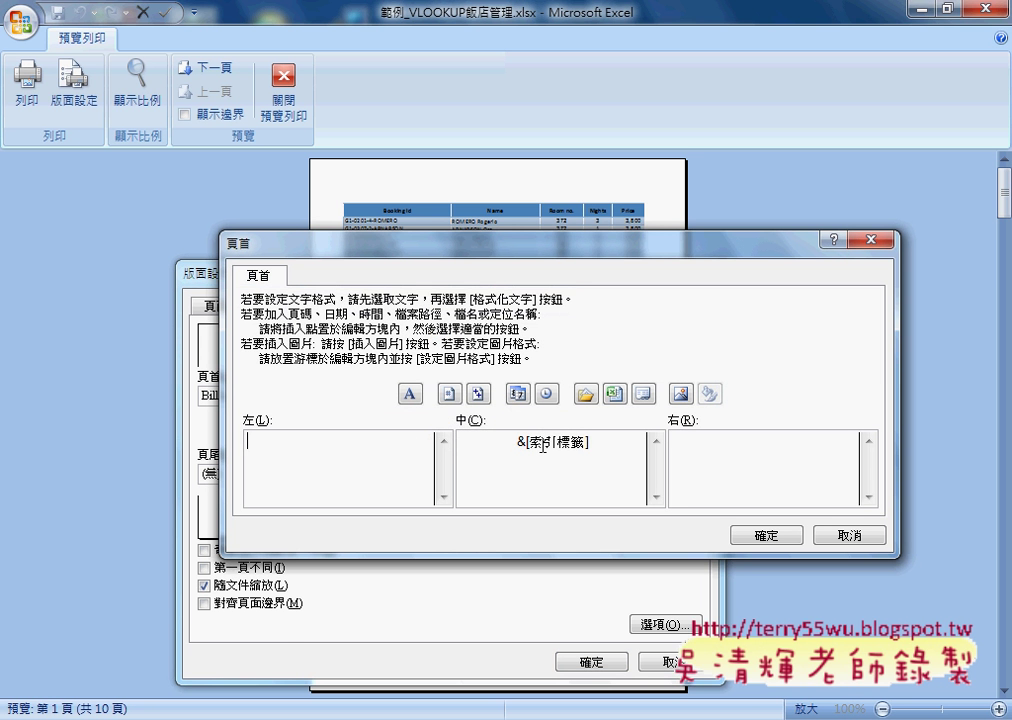
# Replace the centre header text with a freshly inserted sheet-name code and confirm
pyautogui.moveTo(609, 455); pyautogui.dragTo(429, 434)
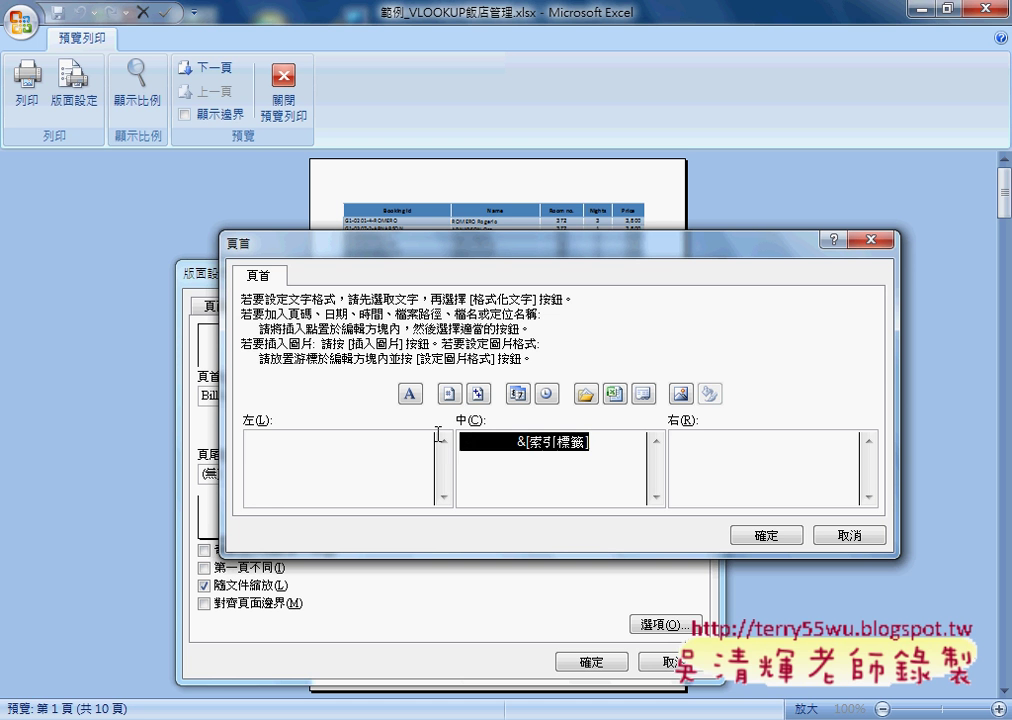
pyautogui.press('Delete')
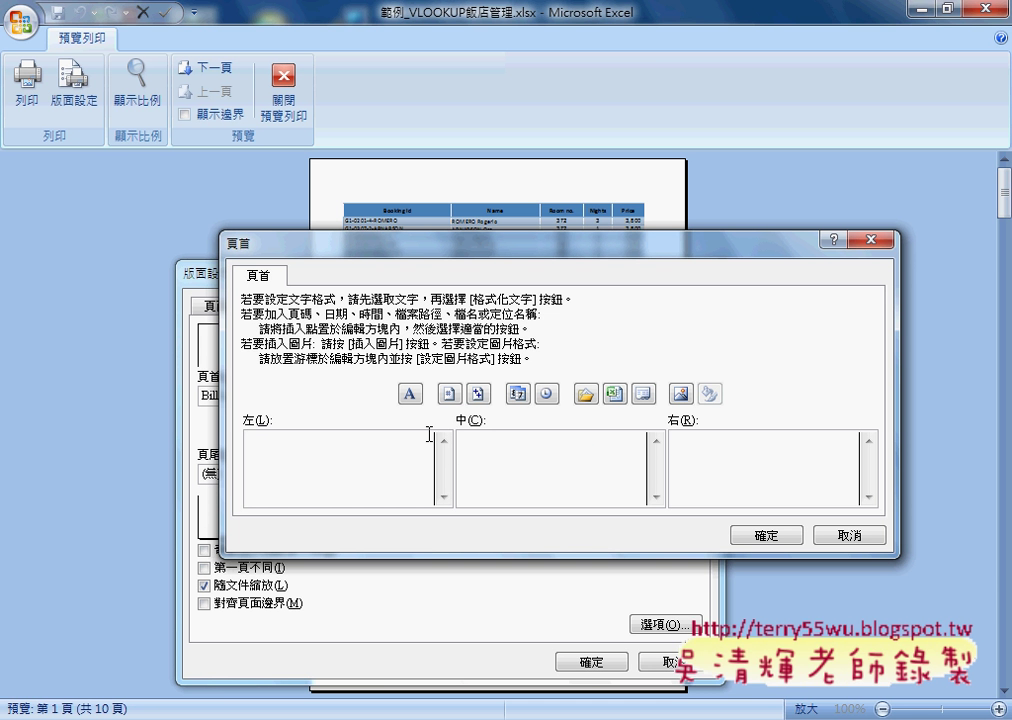
pyautogui.click(641, 396)
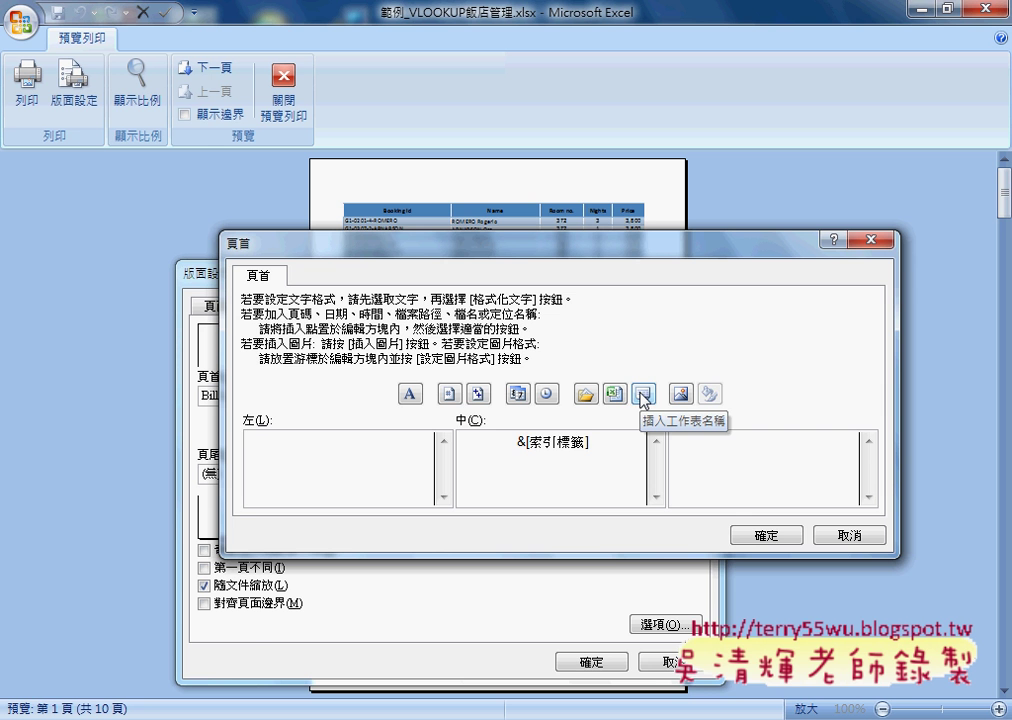
pyautogui.click(755, 537)
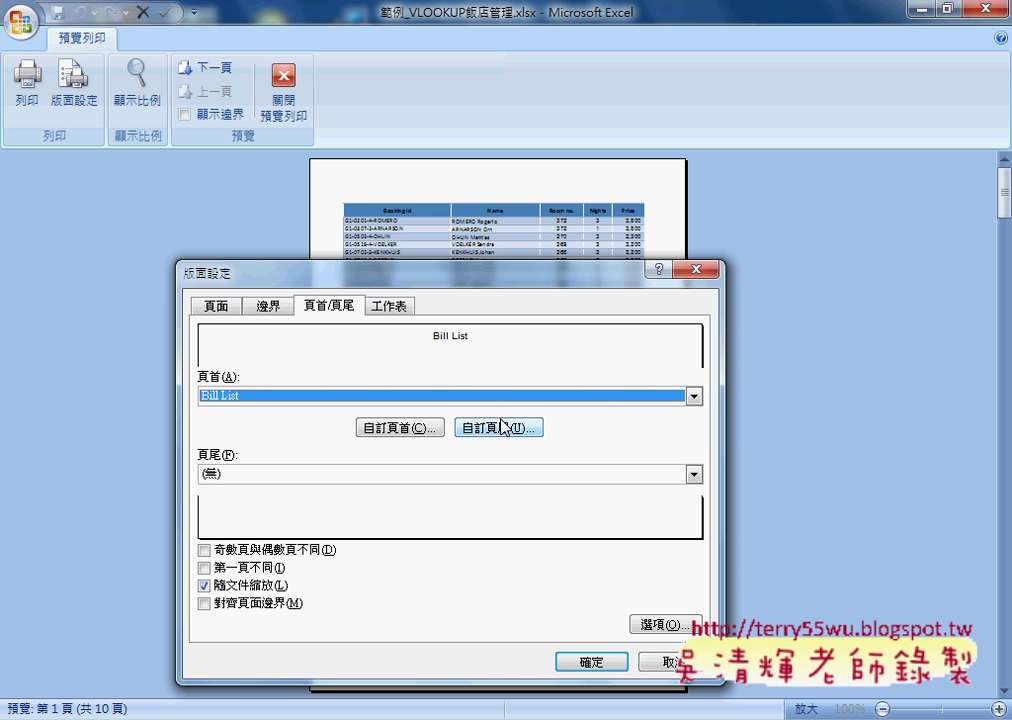
# Set the footer to the 第1頁，共?頁 preset and open the custom footer editor
pyautogui.click(507, 474)
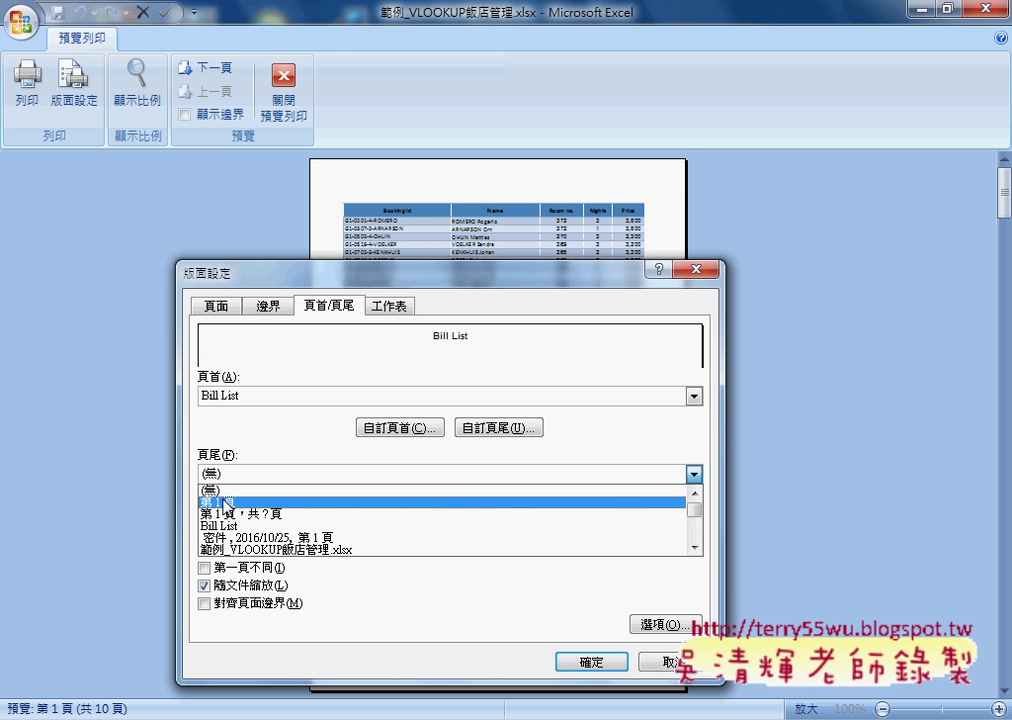
pyautogui.click(284, 514)
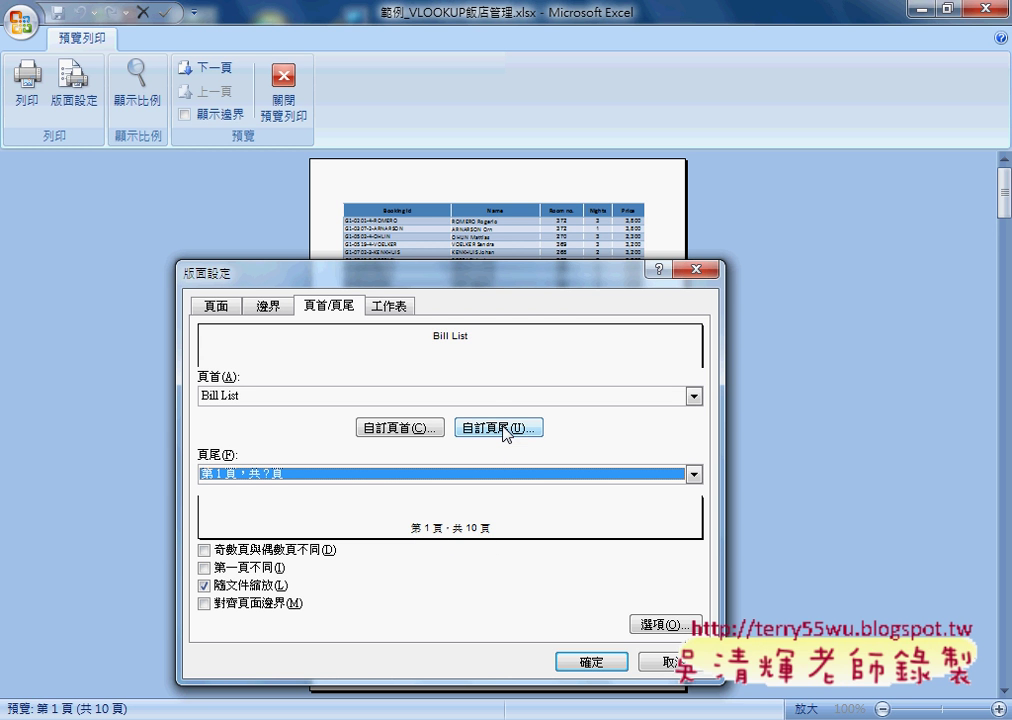
pyautogui.click(370, 482)
pyautogui.click(470, 490)
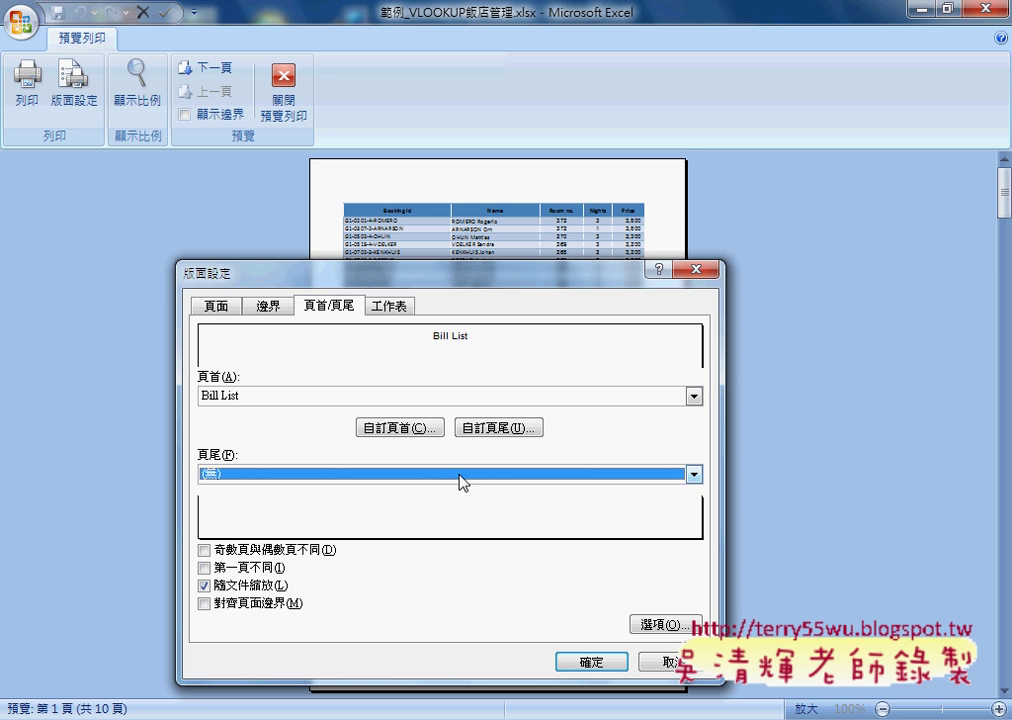
pyautogui.click(461, 482)
pyautogui.click(525, 432)
pyautogui.click(461, 482)
pyautogui.click(455, 515)
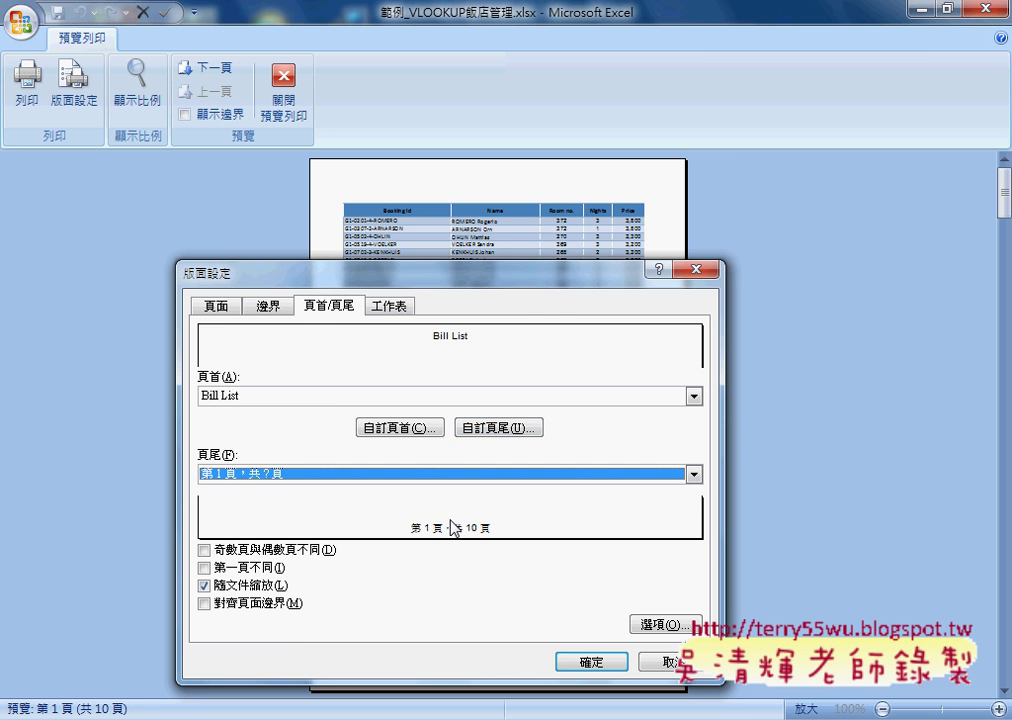
pyautogui.click(513, 432)
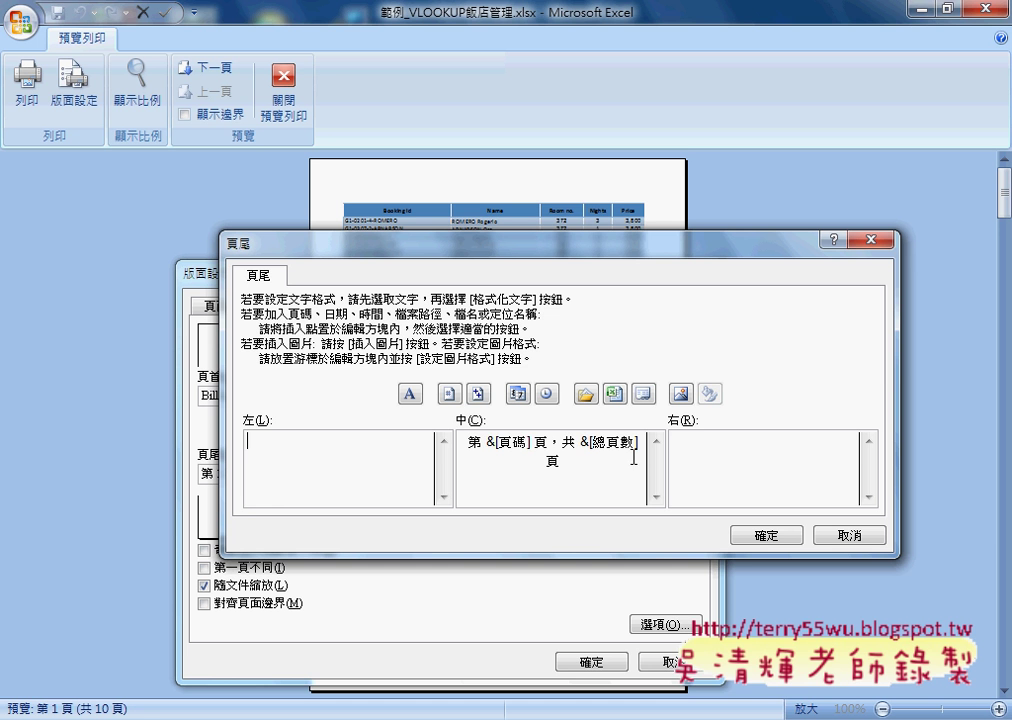
# Delete the existing page-number and total-pages codes from the centre footer
pyautogui.moveTo(483, 442); pyautogui.dragTo(531, 442)
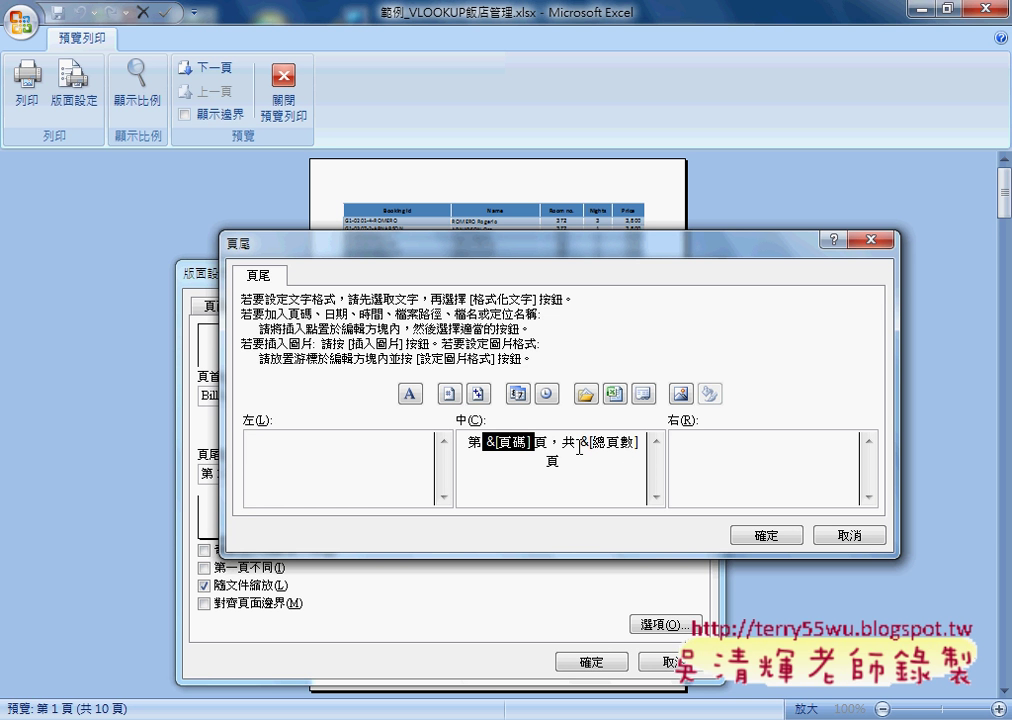
pyautogui.press('Delete')
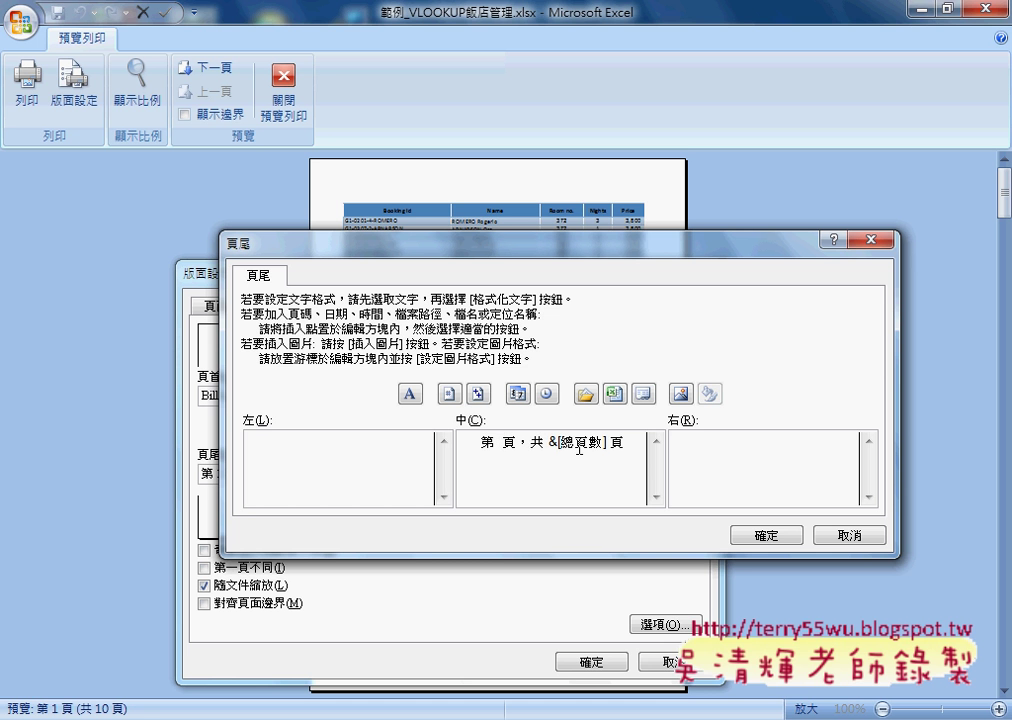
pyautogui.press('BackSpace')
pyautogui.press('BackSpace')
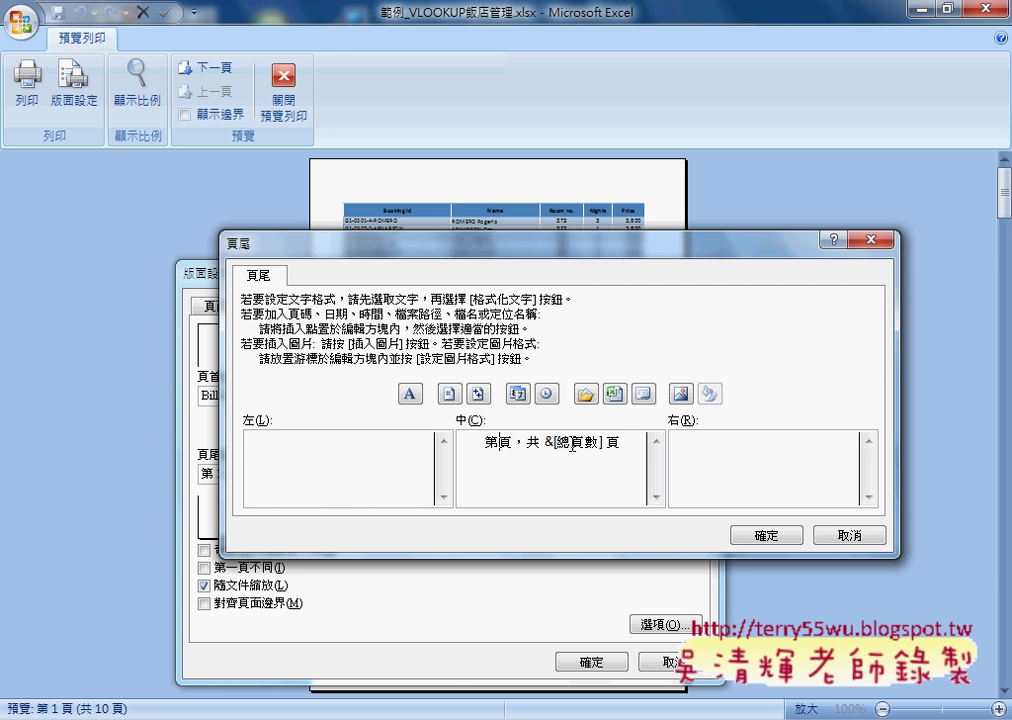
pyautogui.moveTo(541, 443); pyautogui.dragTo(610, 447)
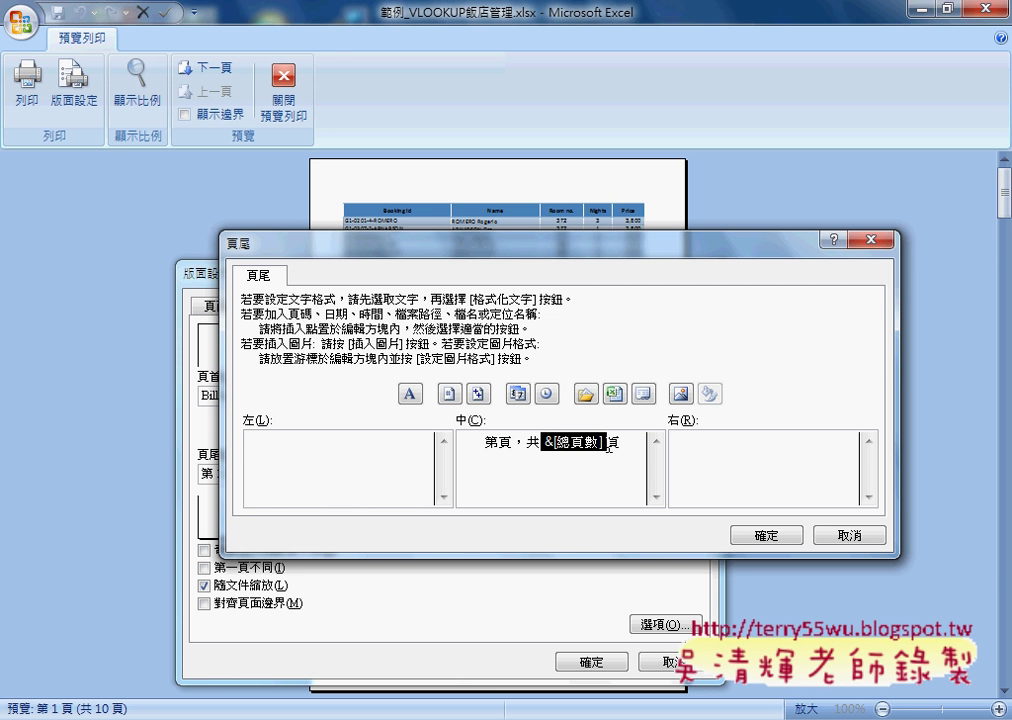
pyautogui.press('Delete')
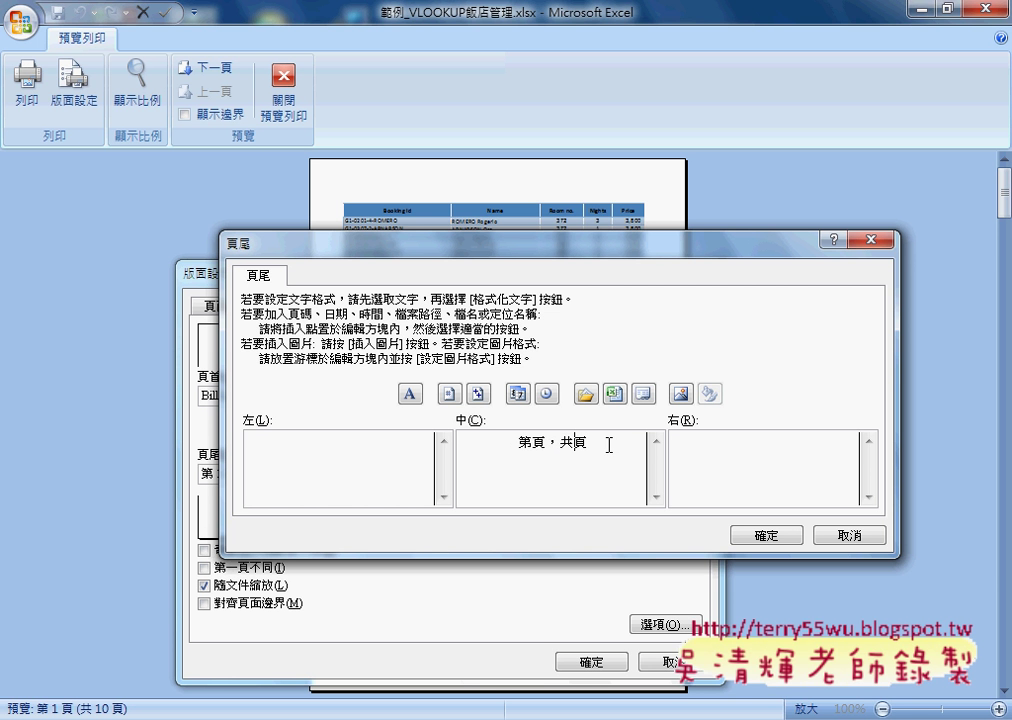
# Insert Page Number after 第 and Total Pages after 共, then confirm the footer
pyautogui.click(535, 441)
pyautogui.click(451, 394)
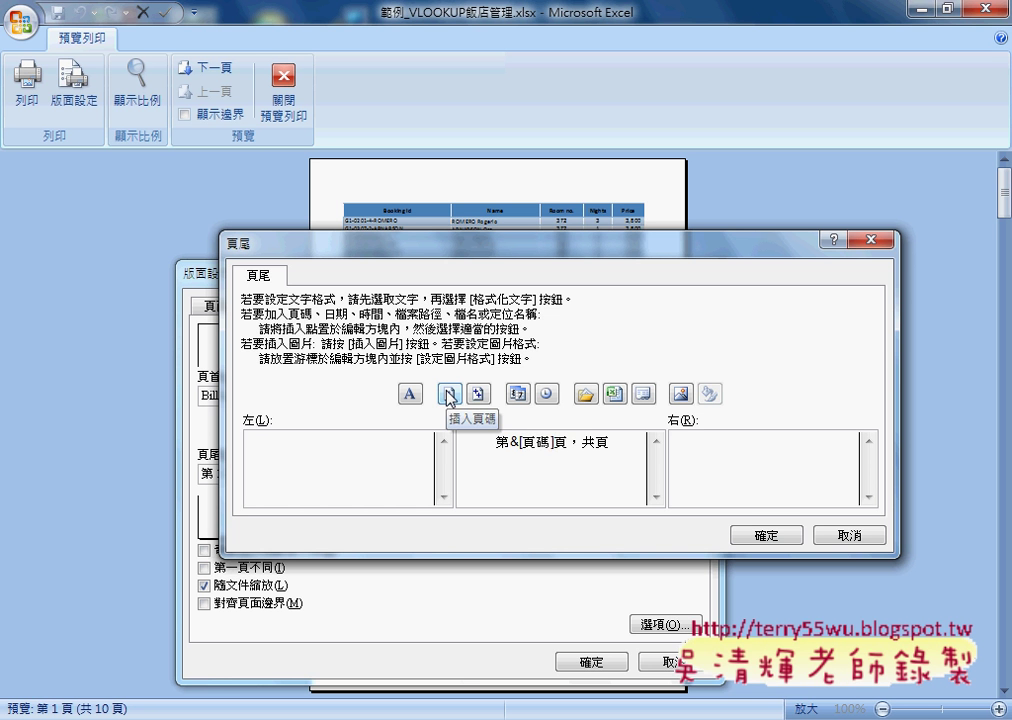
pyautogui.click(597, 442)
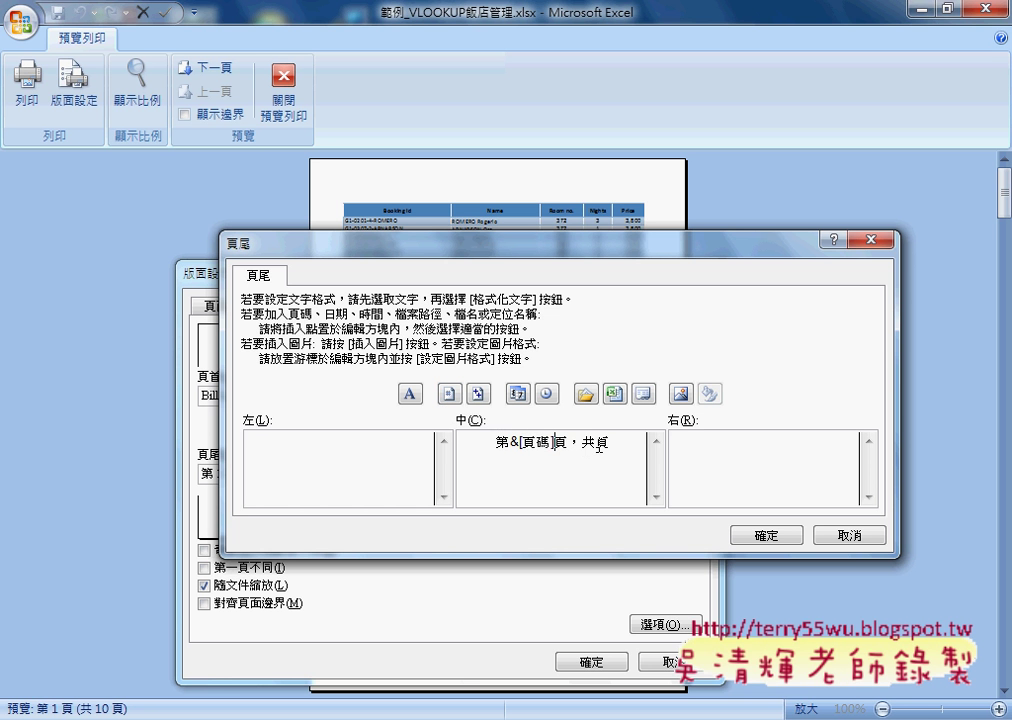
pyautogui.click(478, 394)
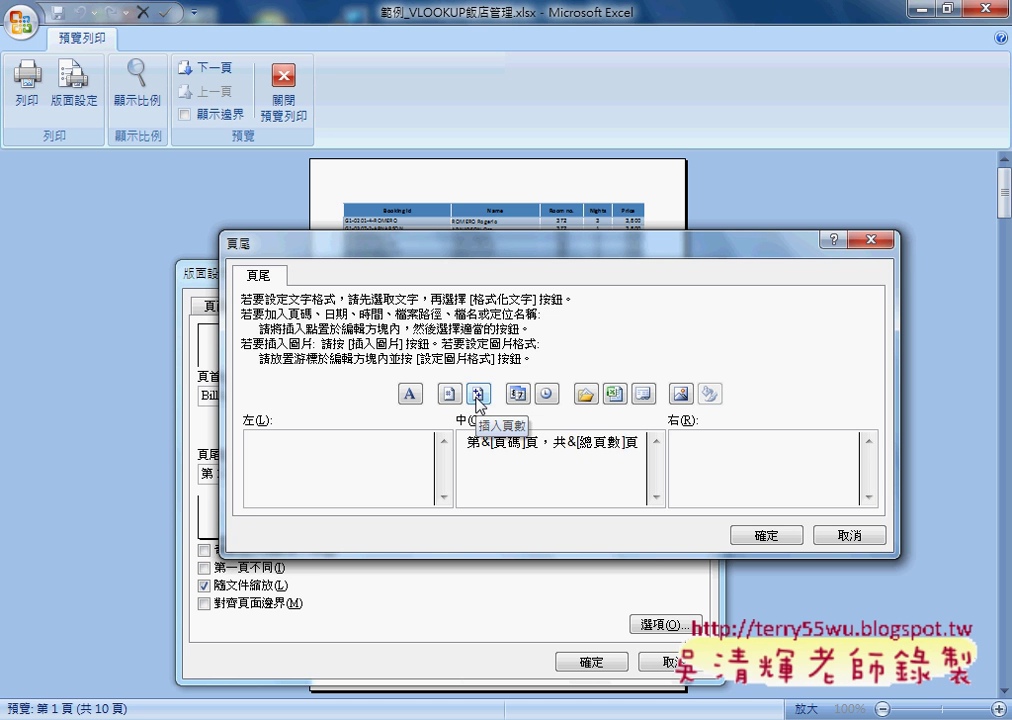
pyautogui.click(481, 442)
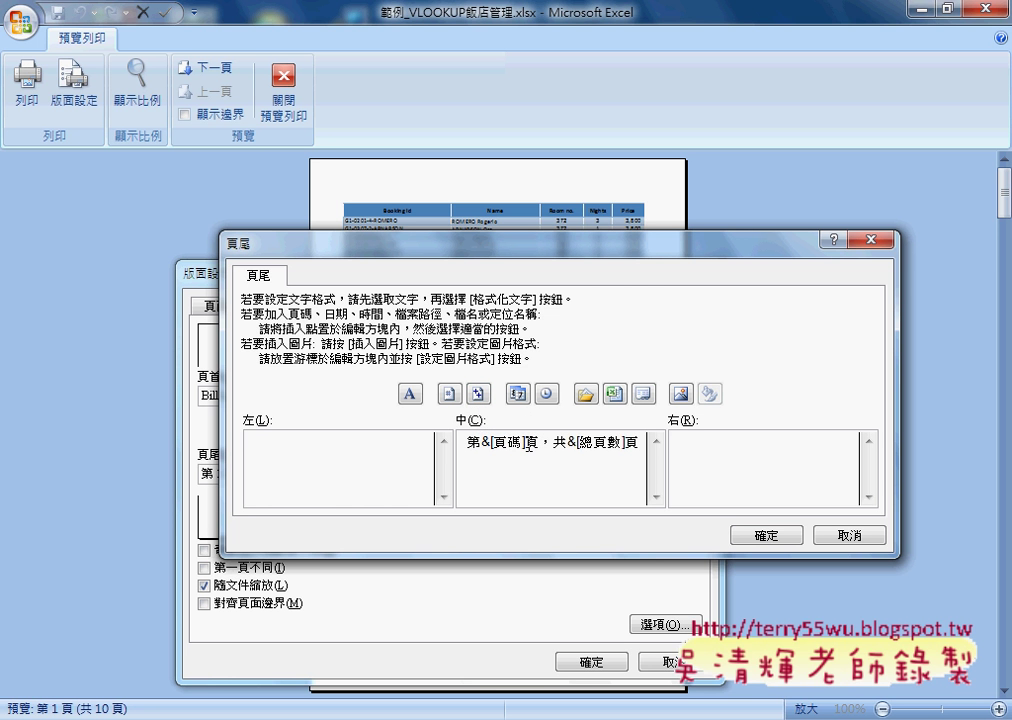
pyautogui.click(521, 443)
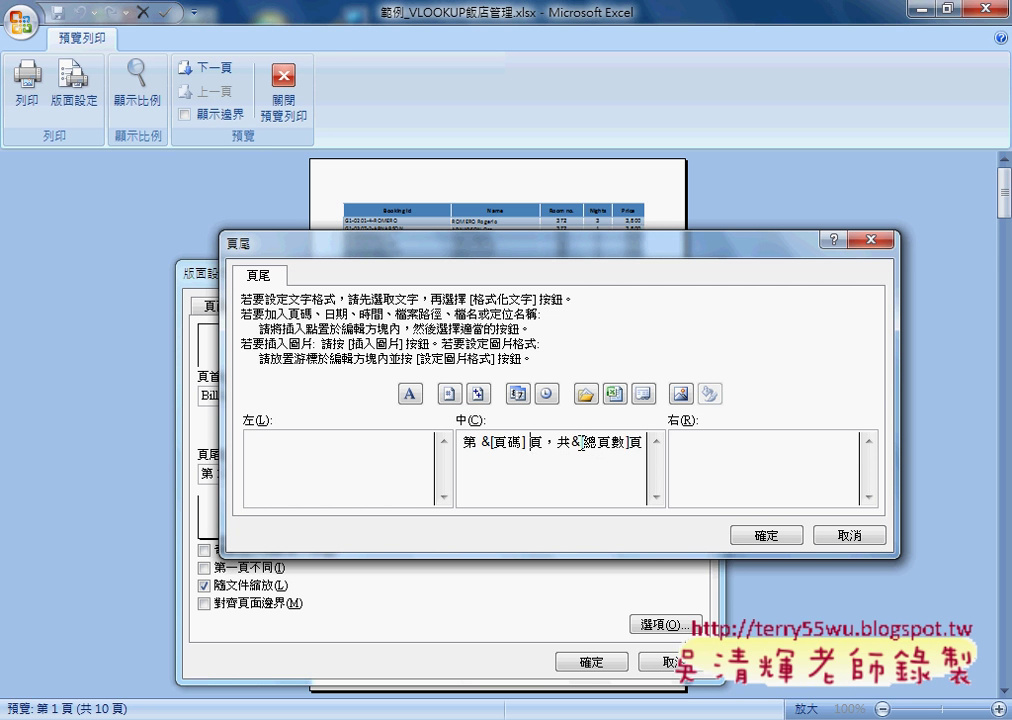
pyautogui.click(573, 443)
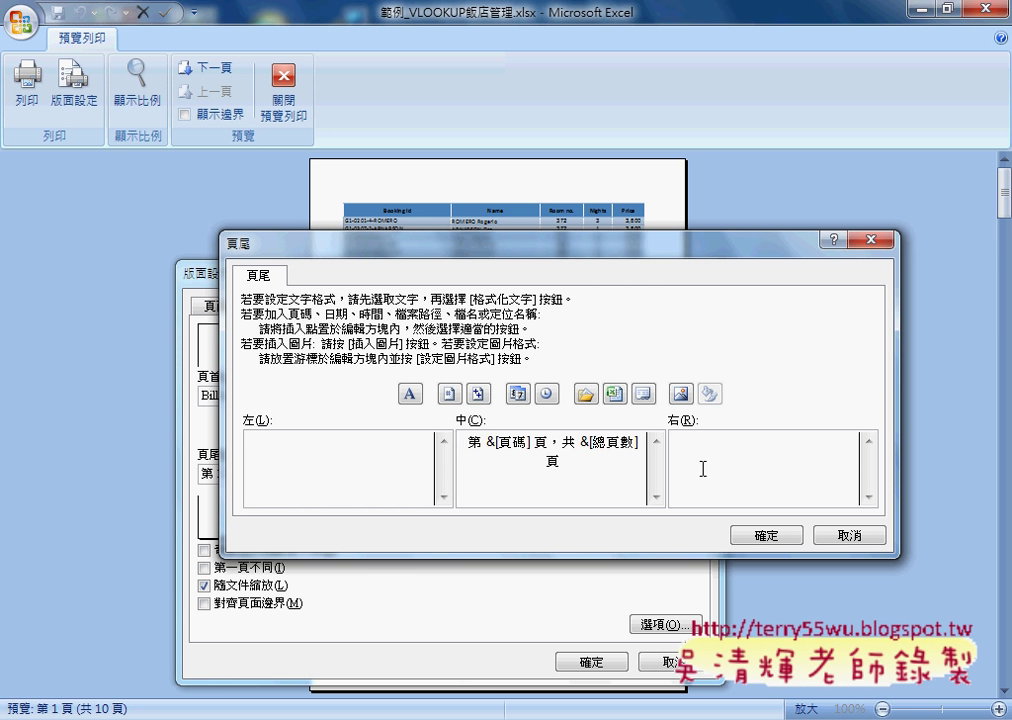
pyautogui.click(780, 538)
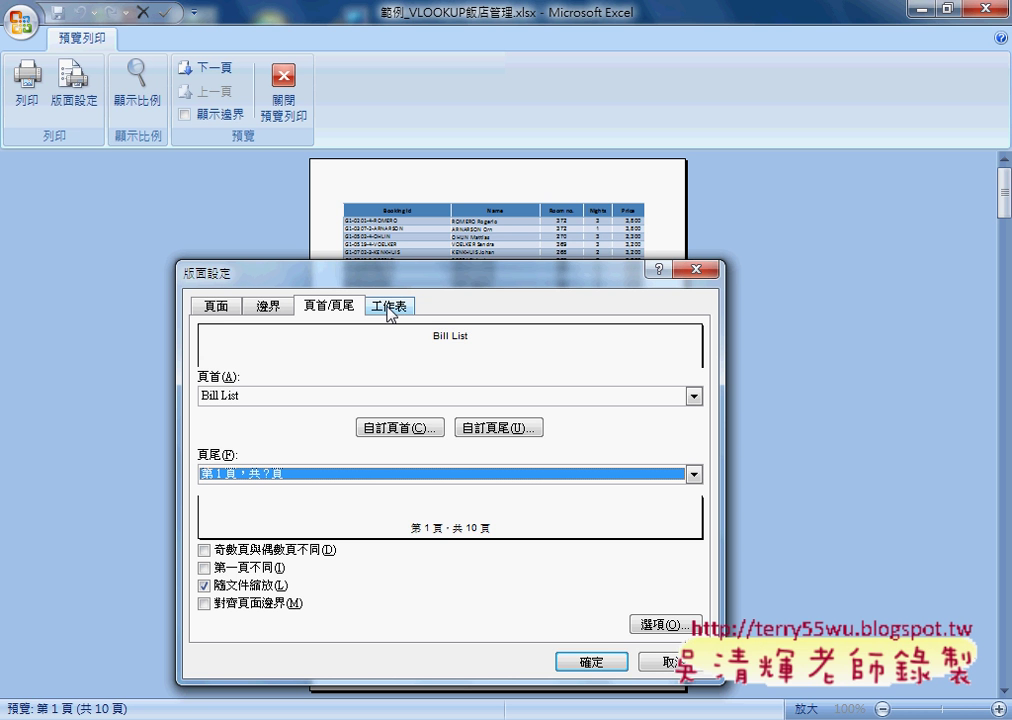
# Apply the Page Setup changes so the preview shows 4 pages headed Bill List
pyautogui.click(390, 311)
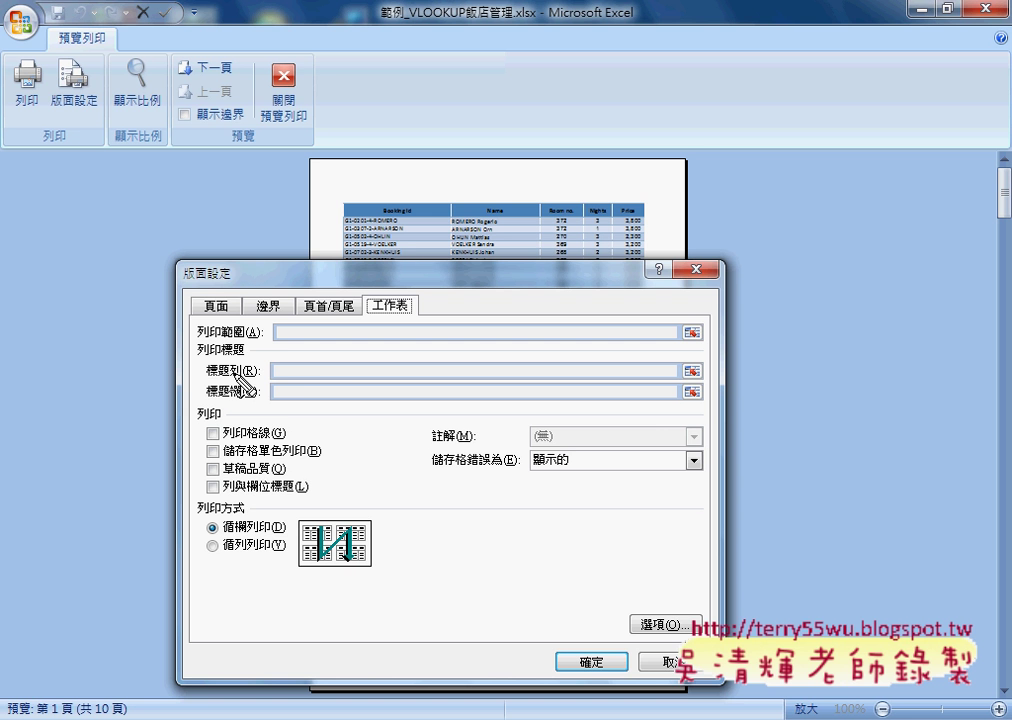
pyautogui.moveTo(236, 368); pyautogui.dragTo(230, 366)
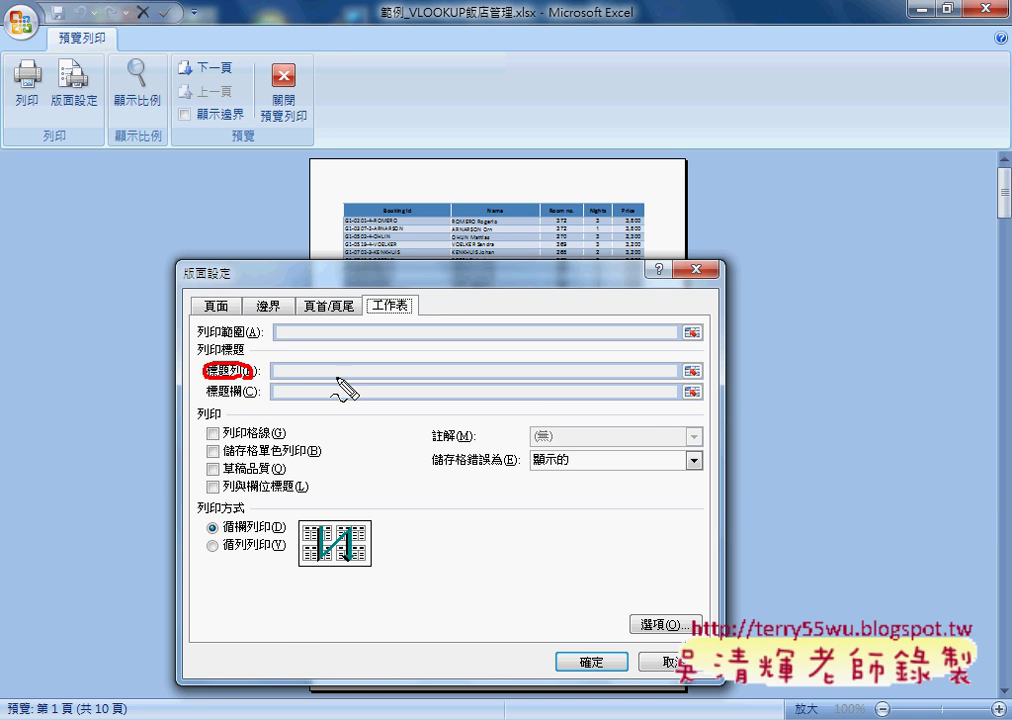
pyautogui.press('Escape')
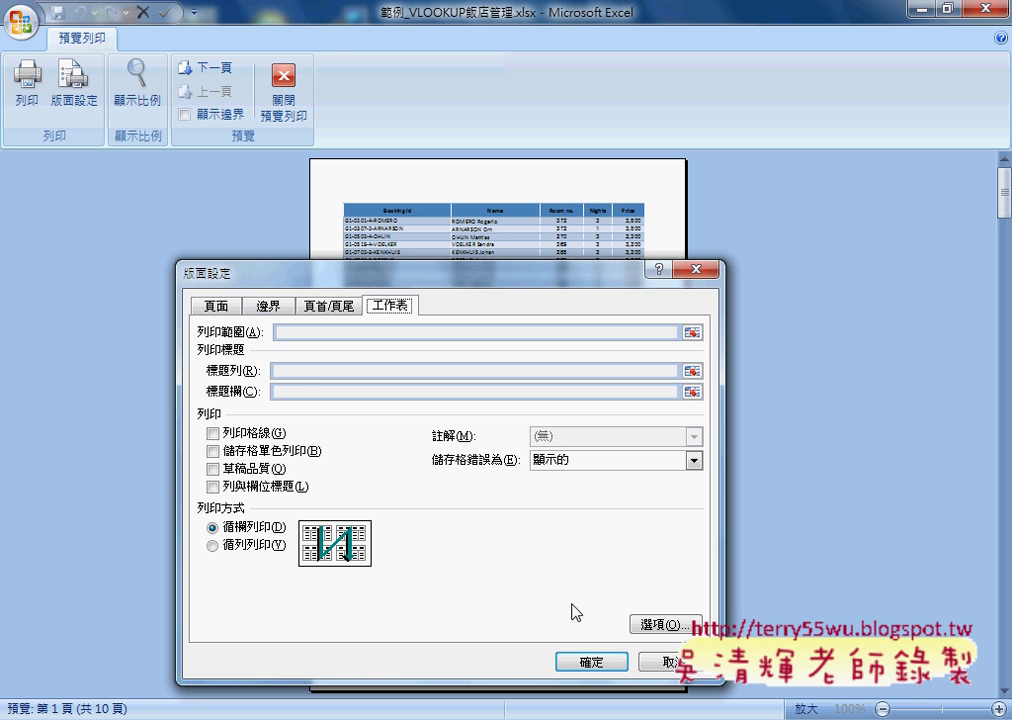
pyautogui.click(594, 660)
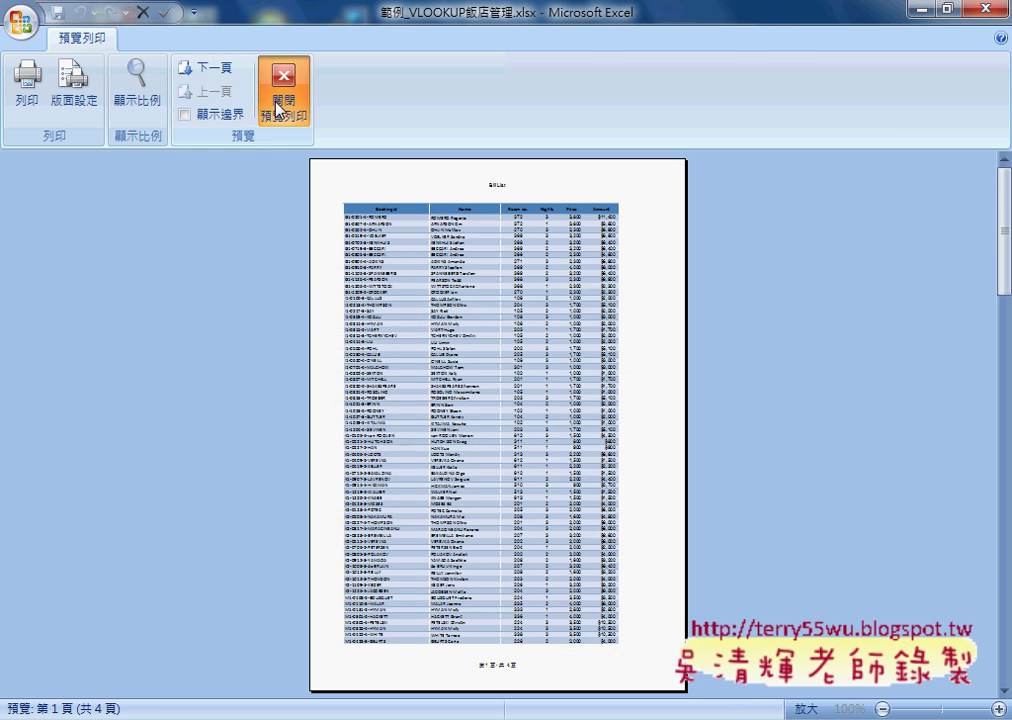
# Set row 1 ($1:$1) as the repeating title row, enable gridline printing, and preview
pyautogui.click(281, 101)
pyautogui.click(446, 136)
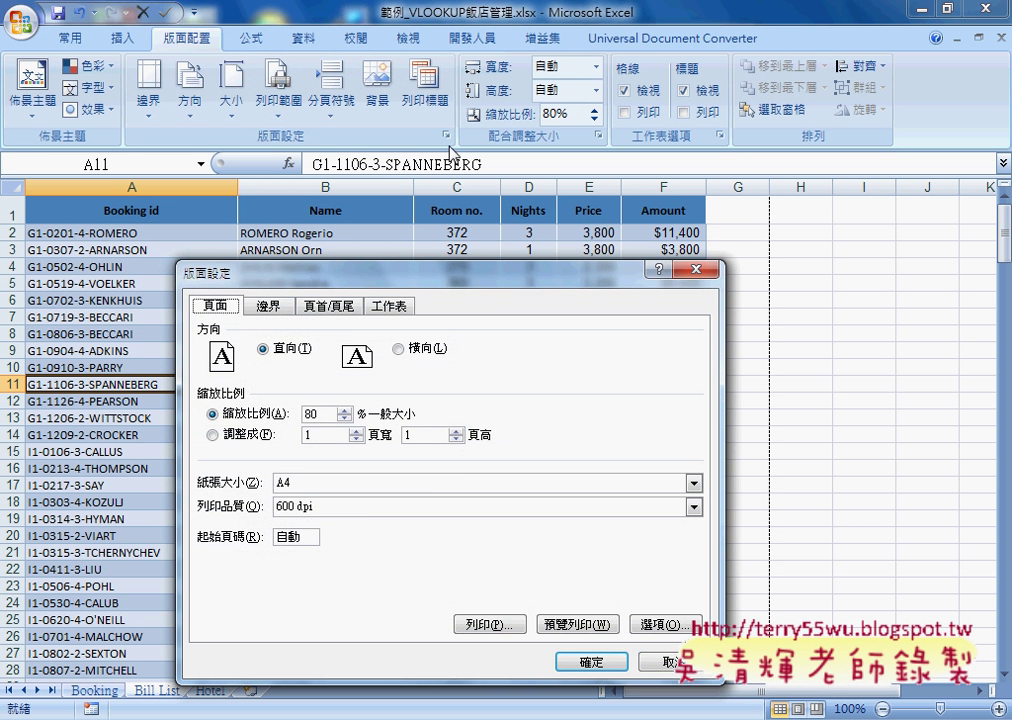
pyautogui.click(390, 306)
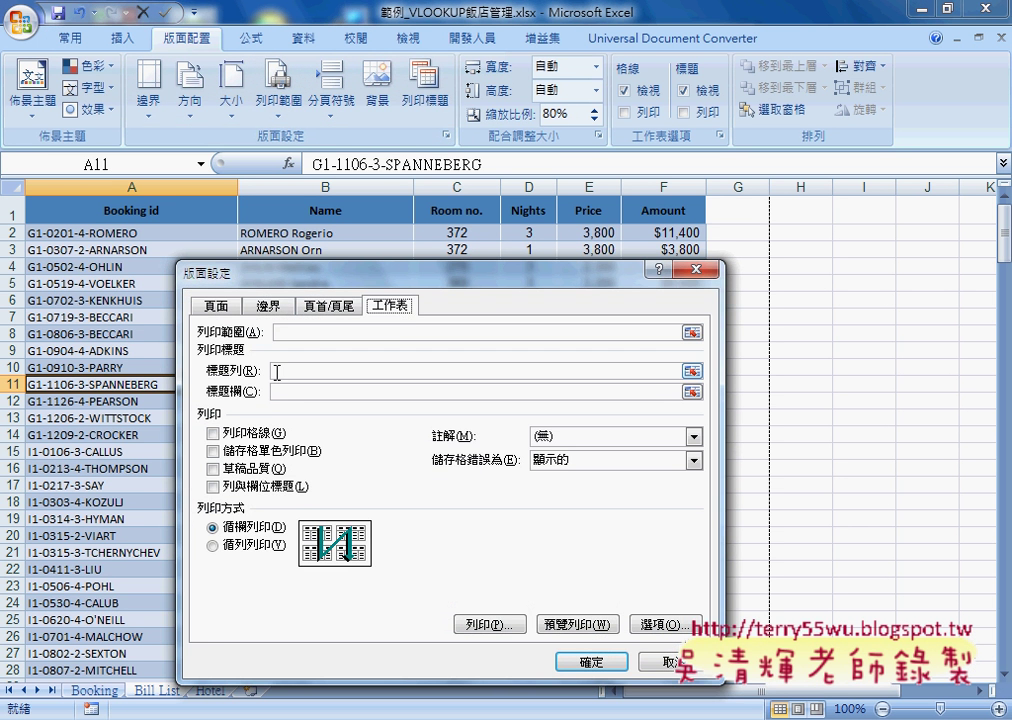
pyautogui.click(339, 372)
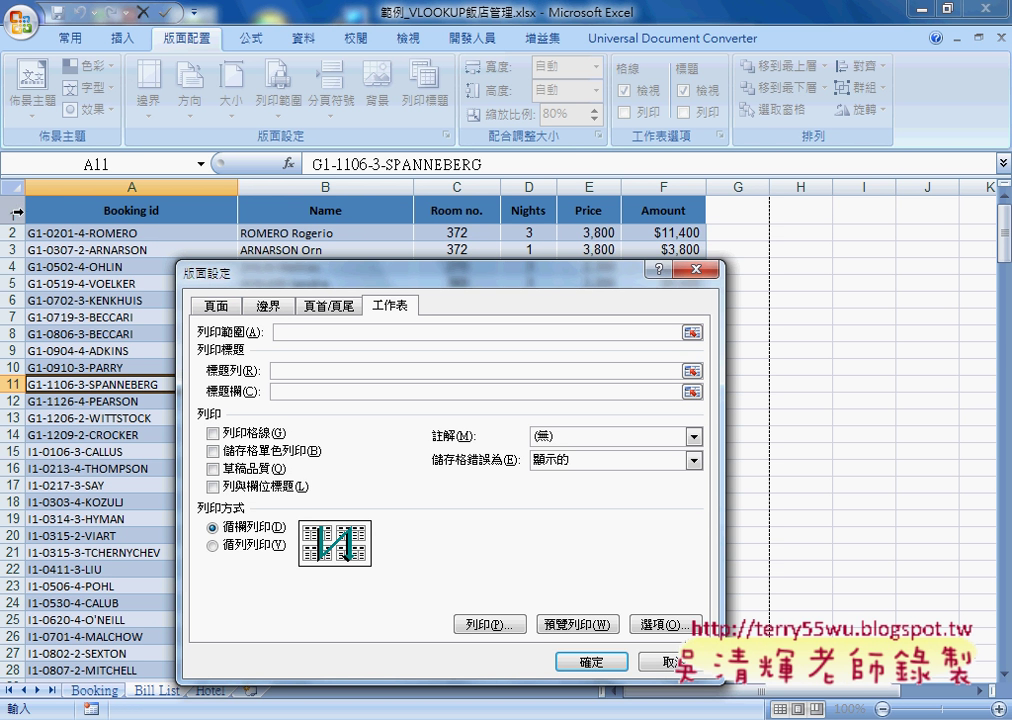
pyautogui.click(10, 211)
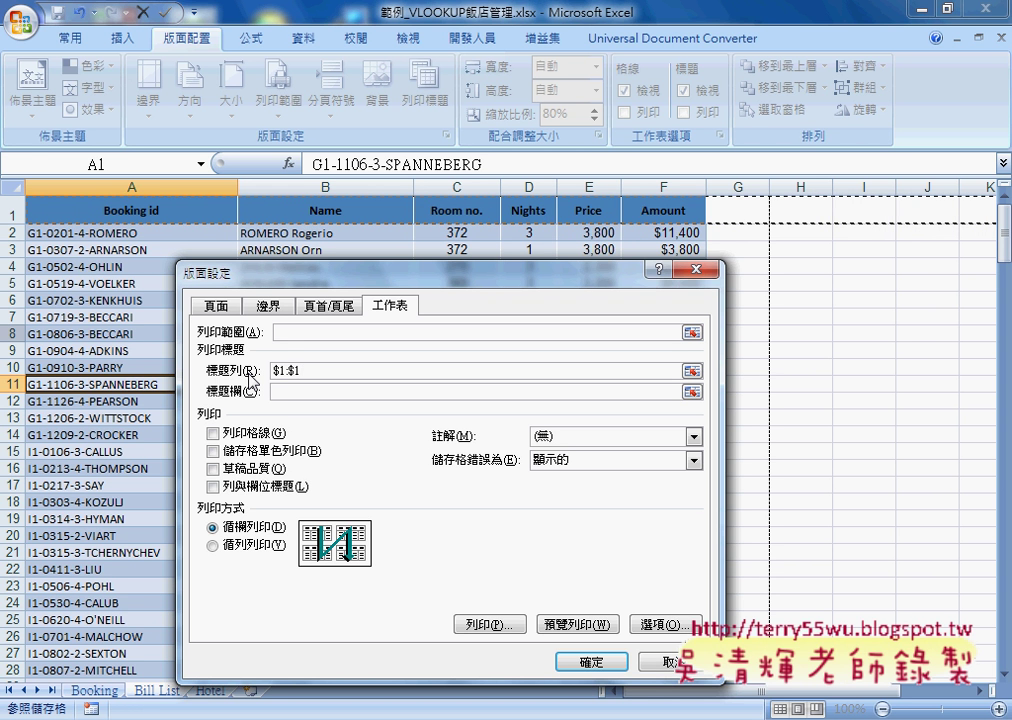
pyautogui.click(240, 432)
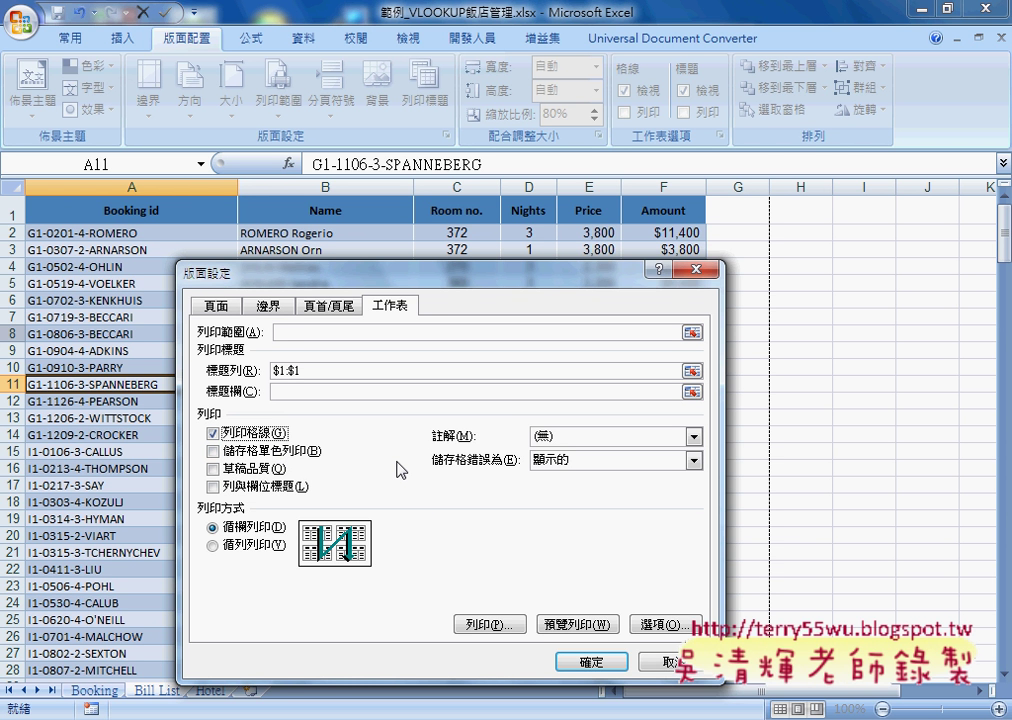
pyautogui.click(590, 625)
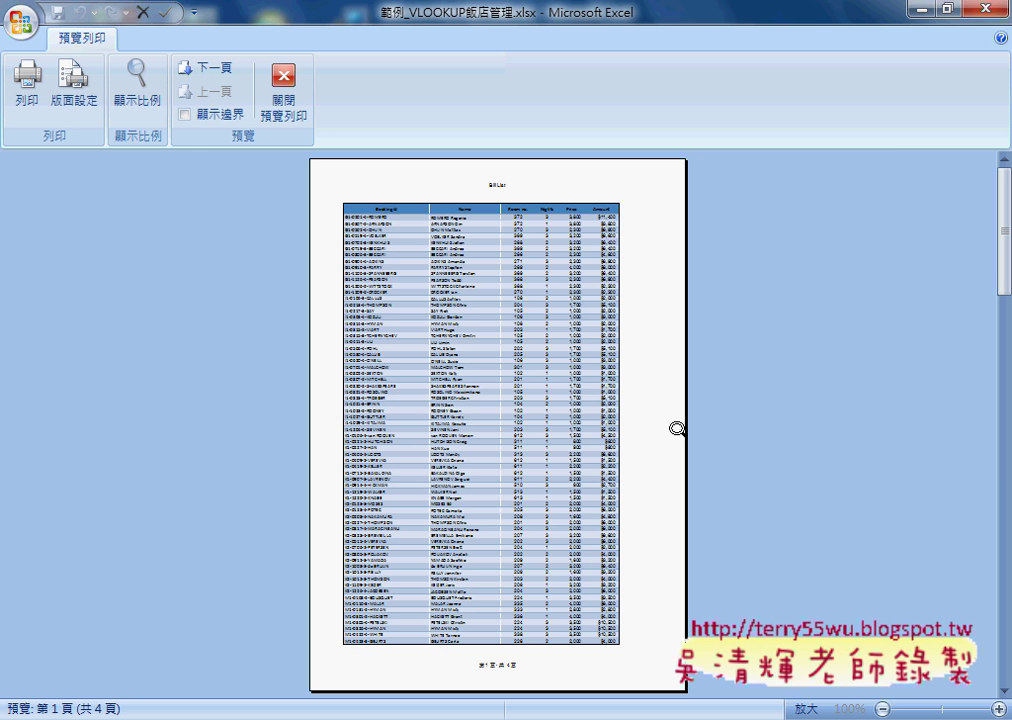
pyautogui.click(490, 357)
pyautogui.scroll(5, 490, 300)
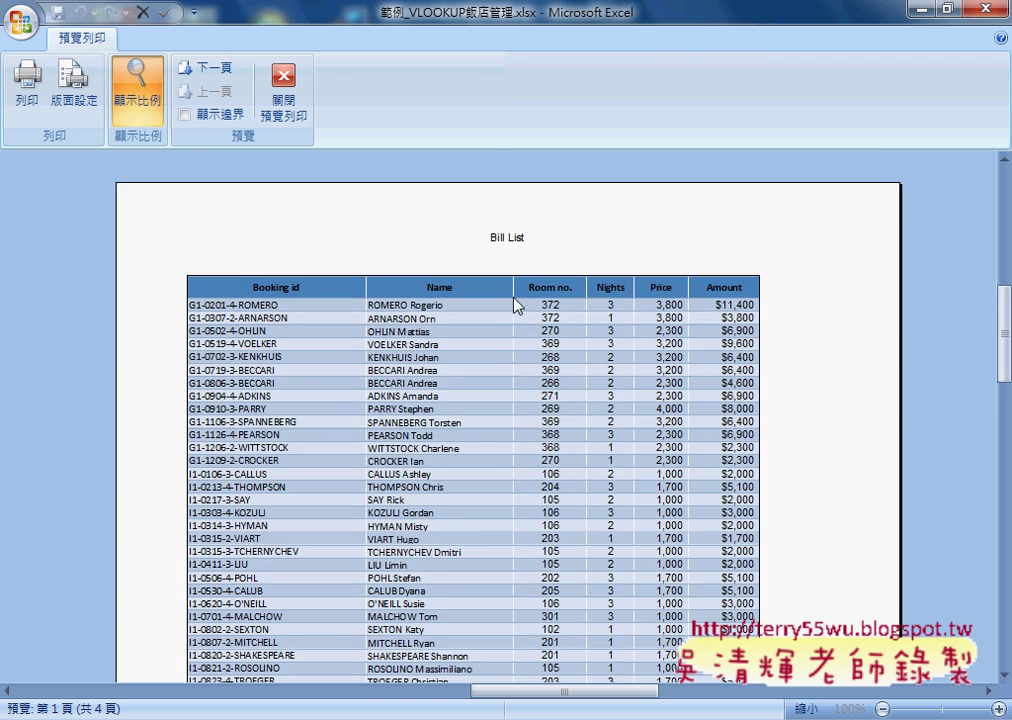
pyautogui.scroll(-2, 497, 335)
pyautogui.scroll(-5, 495, 338)
pyautogui.scroll(-4, 493, 342)
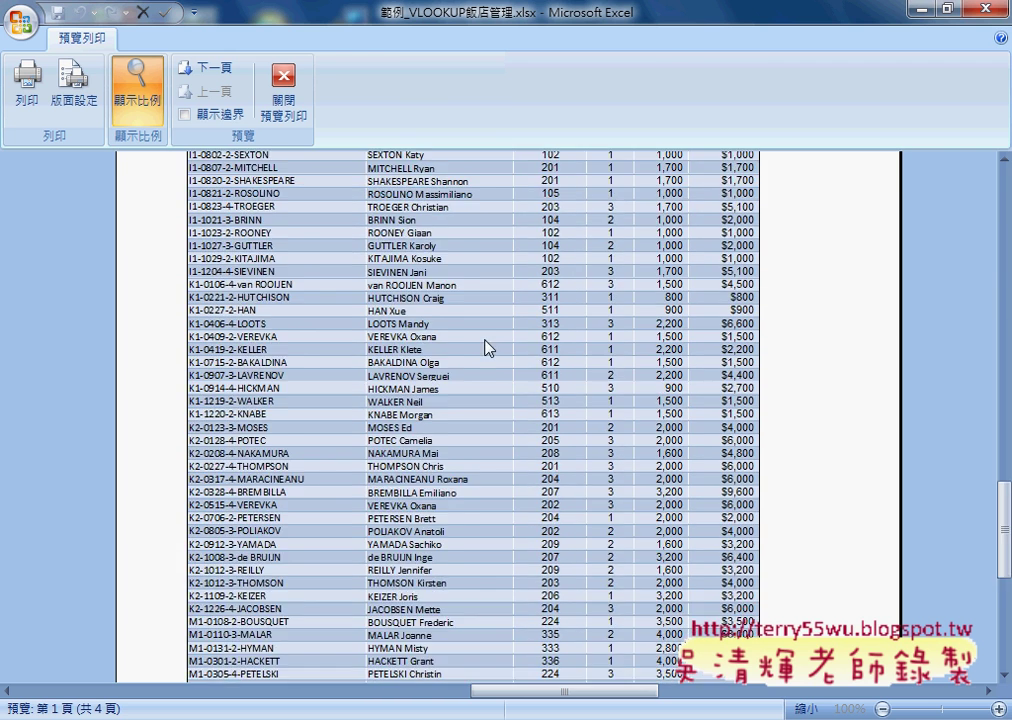
pyautogui.scroll(-5, 488, 349)
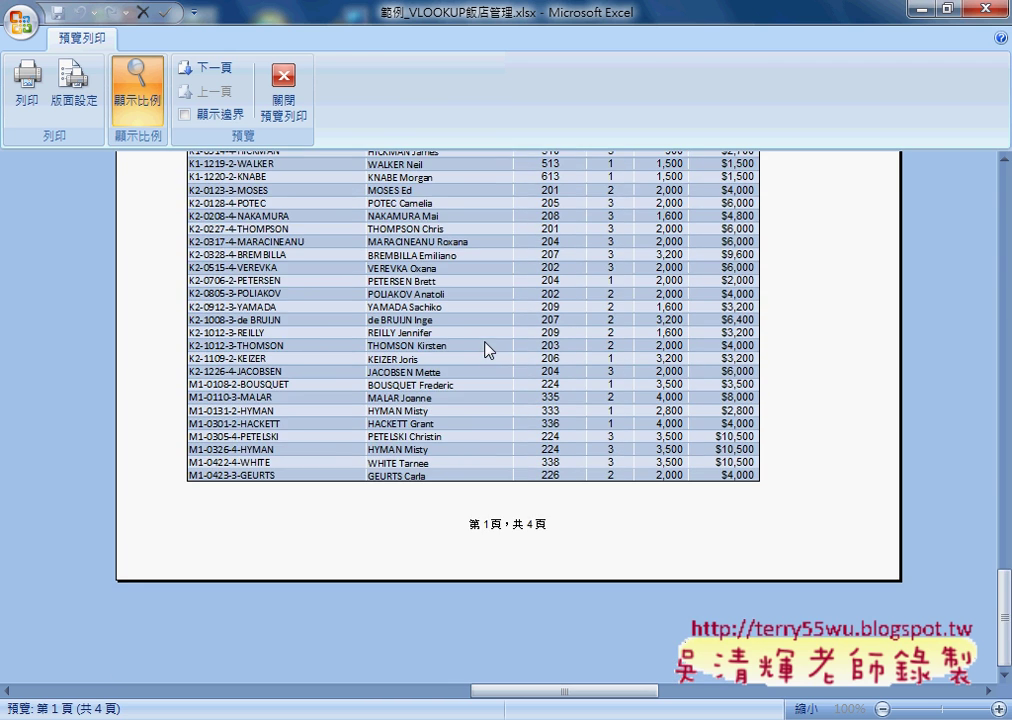
pyautogui.click(205, 70)
pyautogui.scroll(3, 218, 161)
pyautogui.scroll(3, 218, 161)
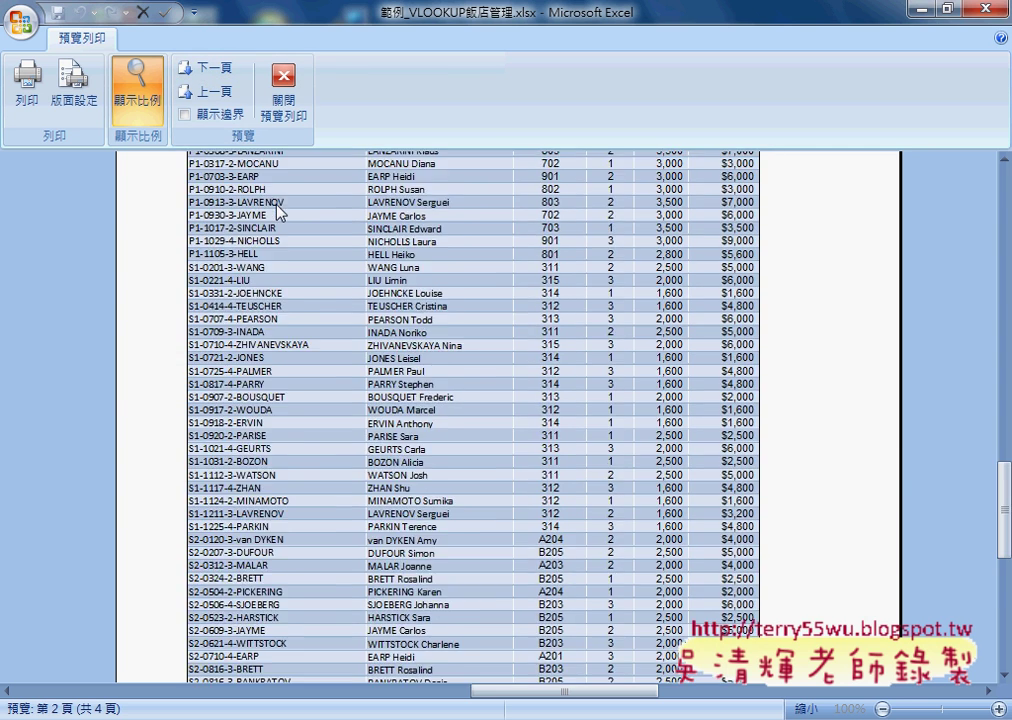
pyautogui.scroll(4, 218, 161)
pyautogui.scroll(2, 282, 211)
pyautogui.scroll(2, 282, 211)
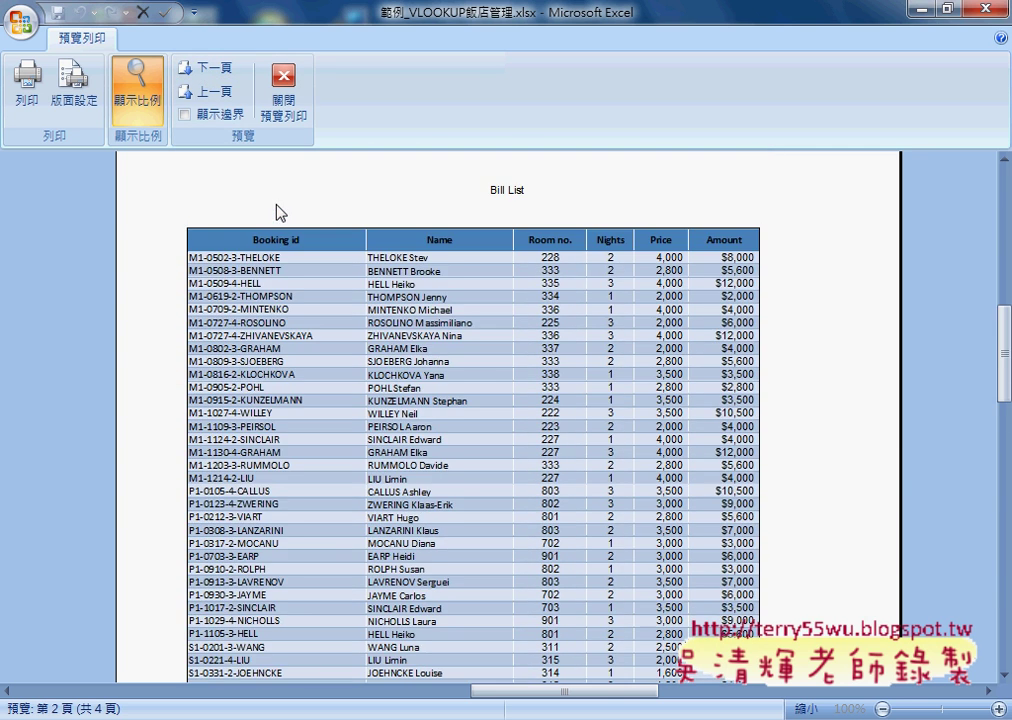
pyautogui.click(224, 70)
pyautogui.click(226, 74)
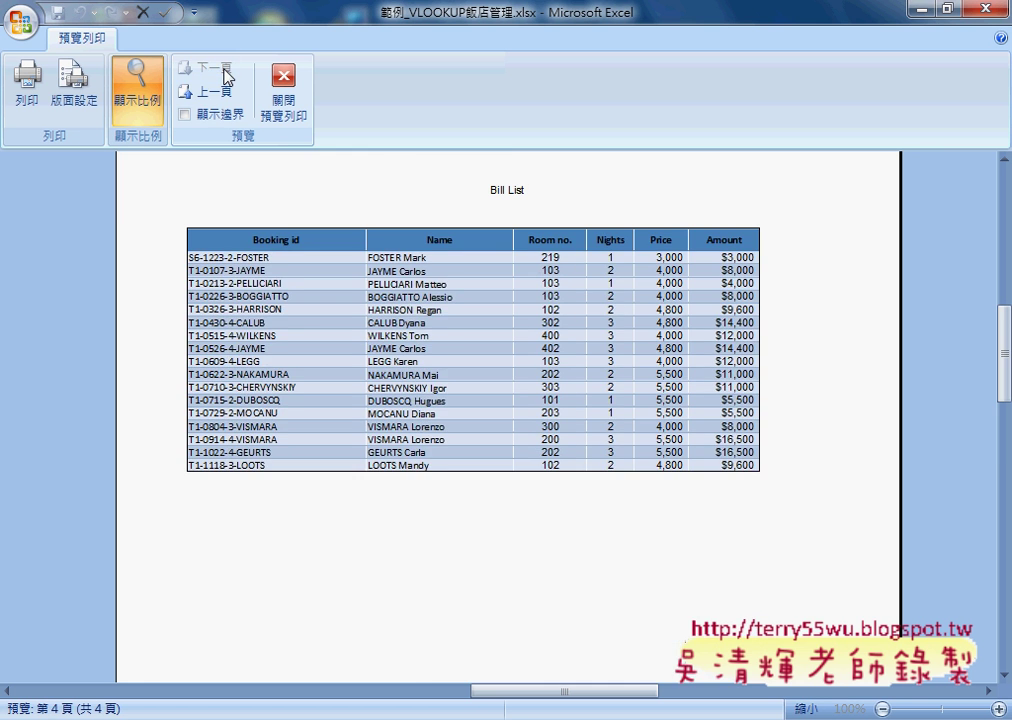
pyautogui.click(215, 91)
pyautogui.click(215, 91)
pyautogui.click(215, 91)
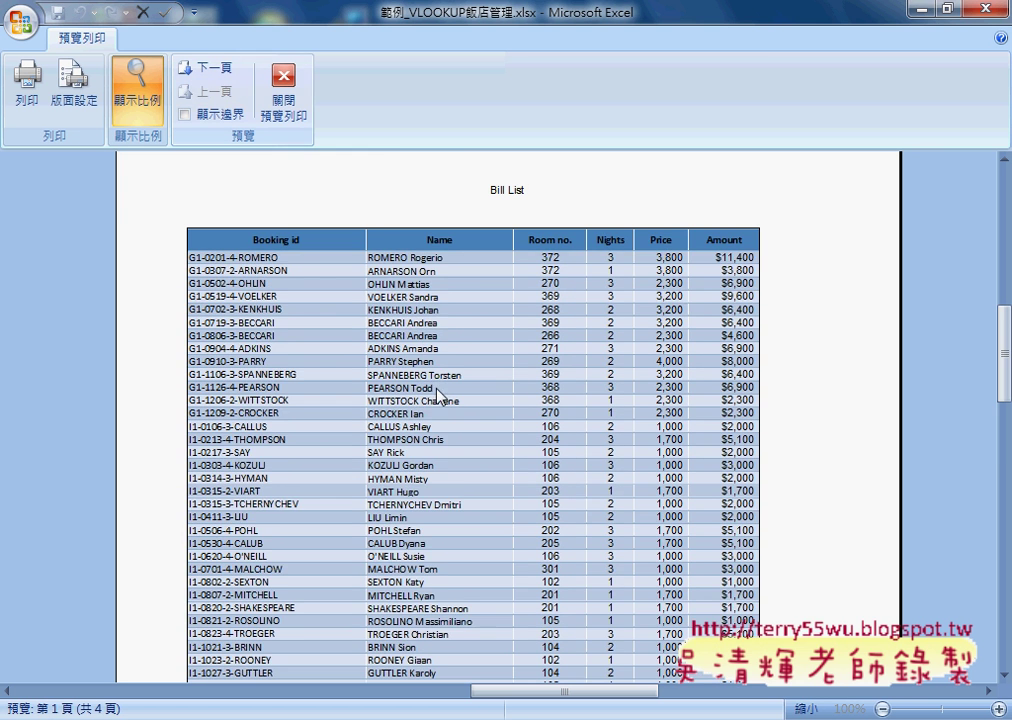
pyautogui.scroll(-5, 450, 405)
pyautogui.scroll(4, 450, 405)
pyautogui.scroll(1, 450, 405)
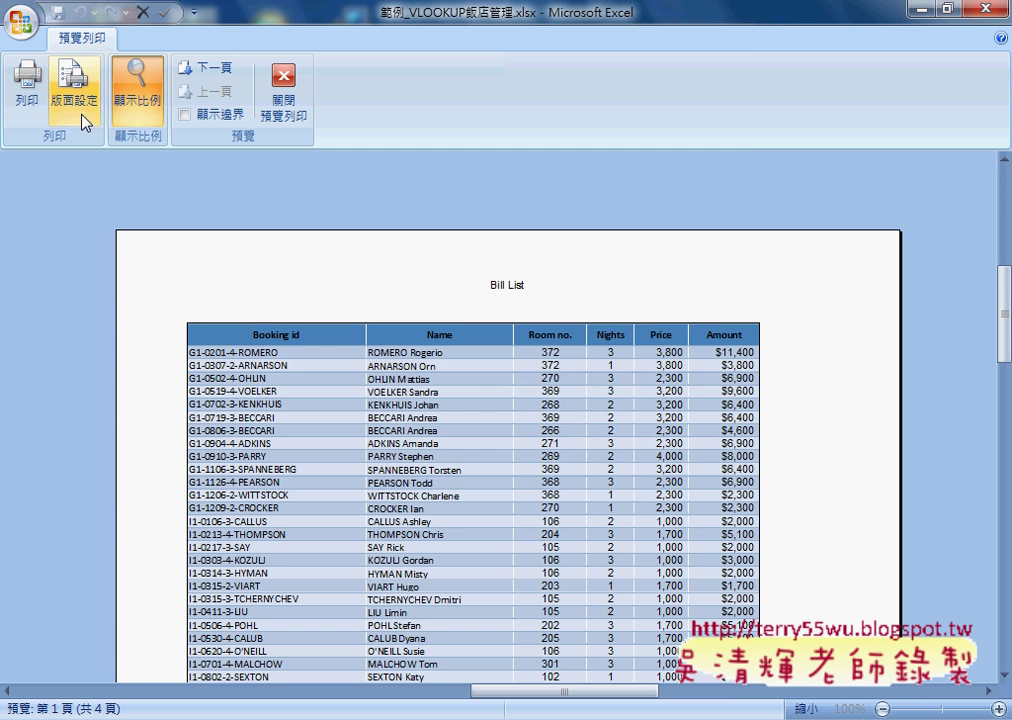
# In Page Setup's margins settings, turn on horizontal centering only, leaving vertical centering off
pyautogui.click(73, 85)
pyautogui.click(215, 307)
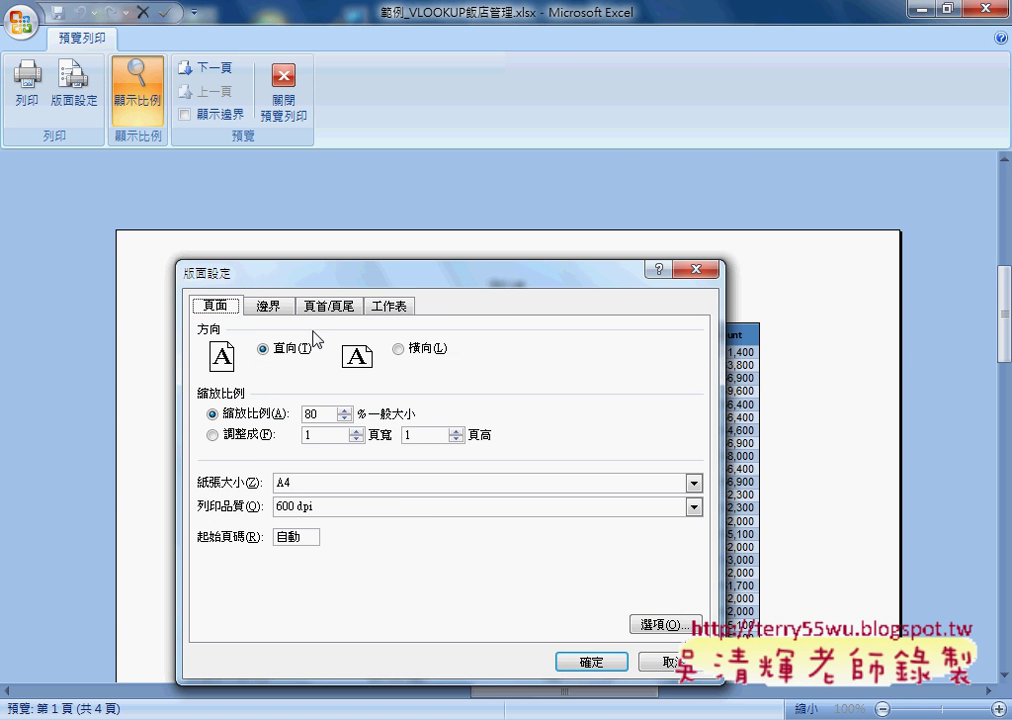
pyautogui.click(268, 309)
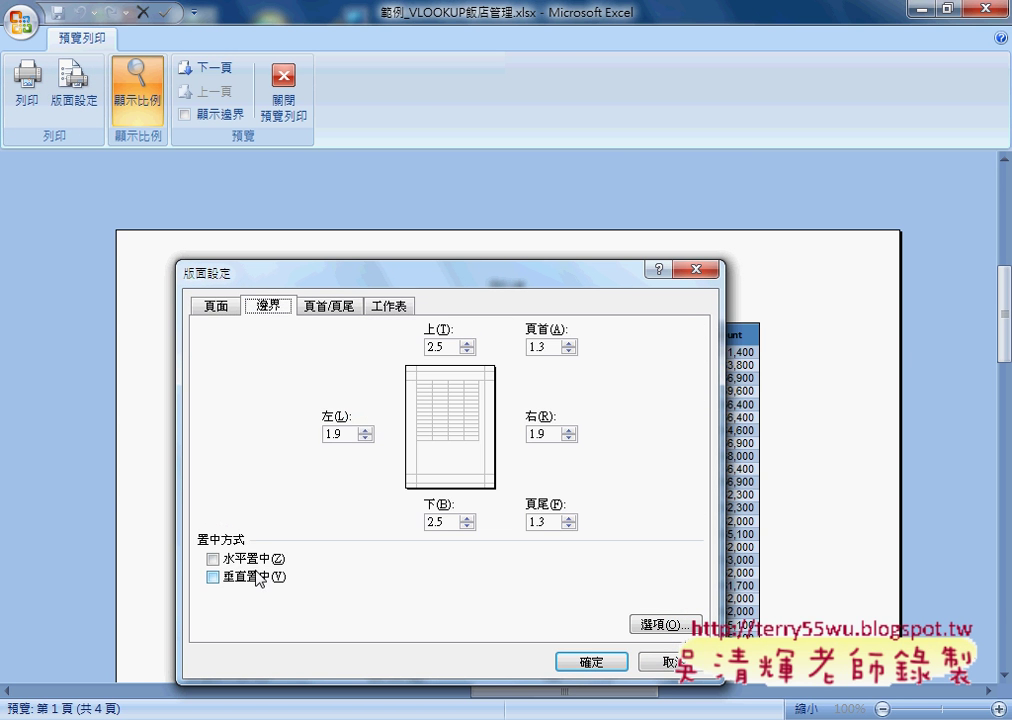
pyautogui.click(212, 559)
pyautogui.click(212, 577)
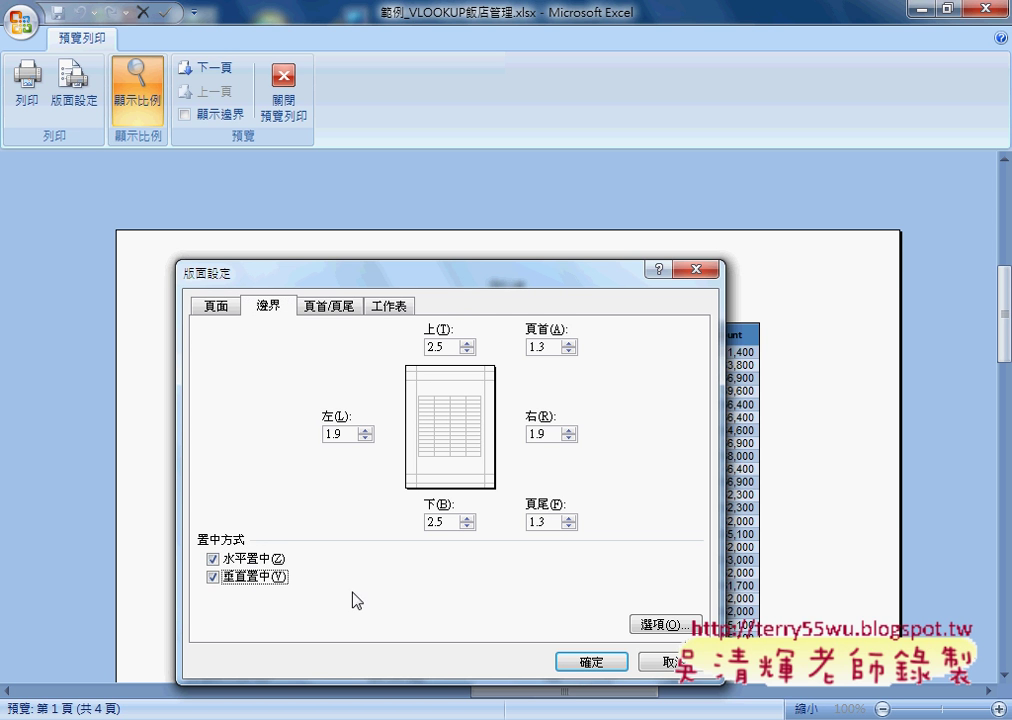
pyautogui.click(265, 578)
pyautogui.click(591, 662)
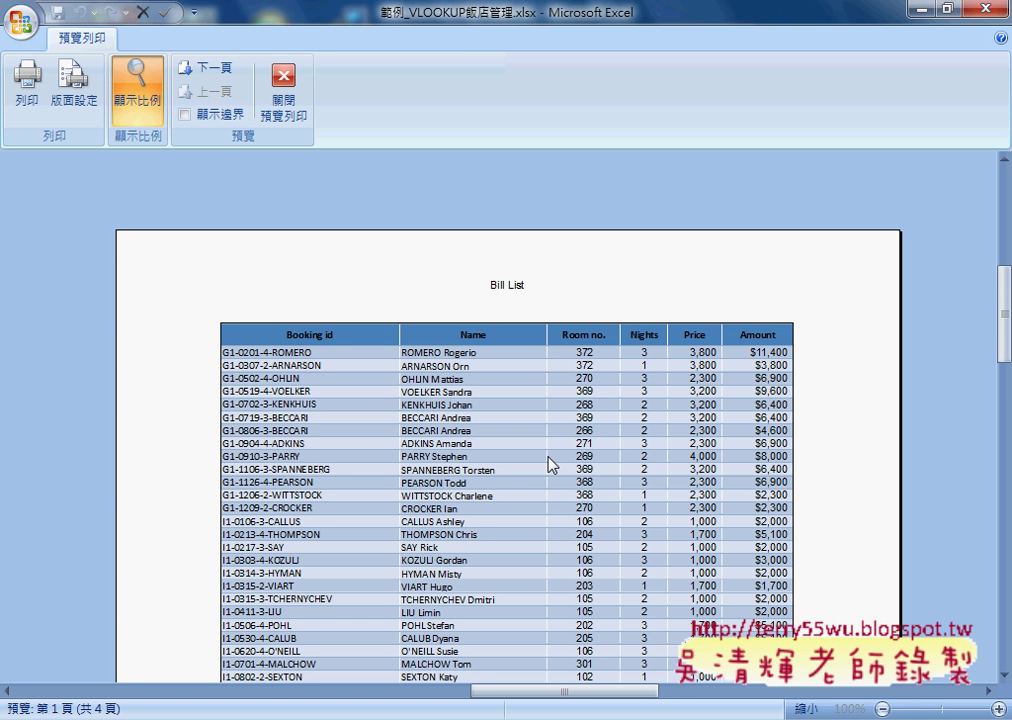
# Close print preview, glance at the Booking sheet, and return to Bill List
pyautogui.click(284, 95)
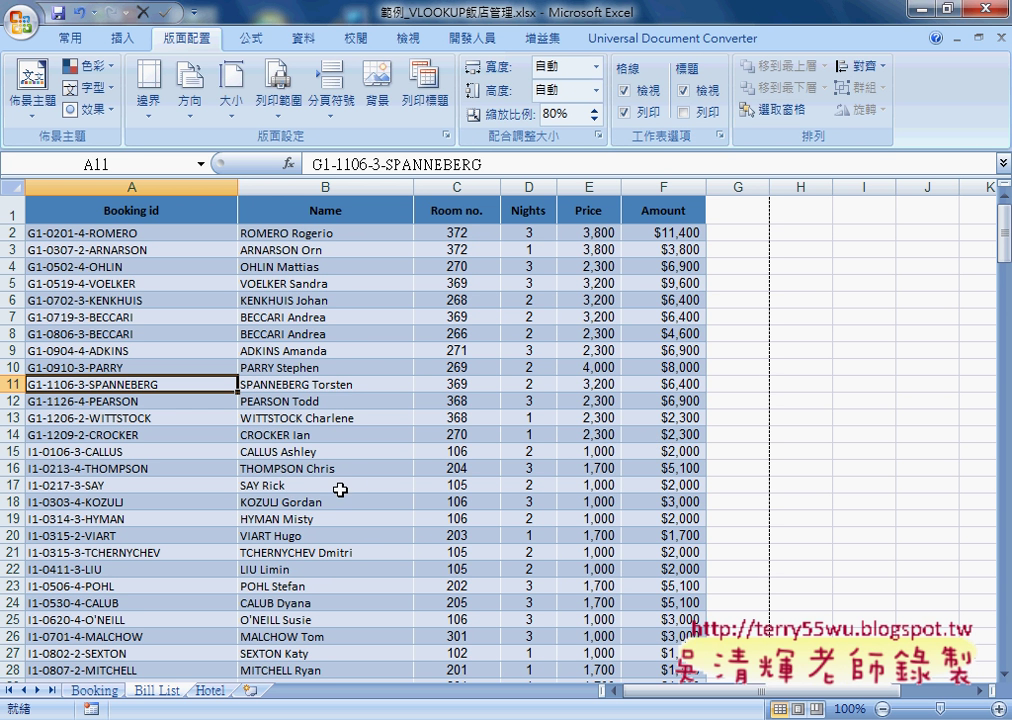
pyautogui.click(89, 692)
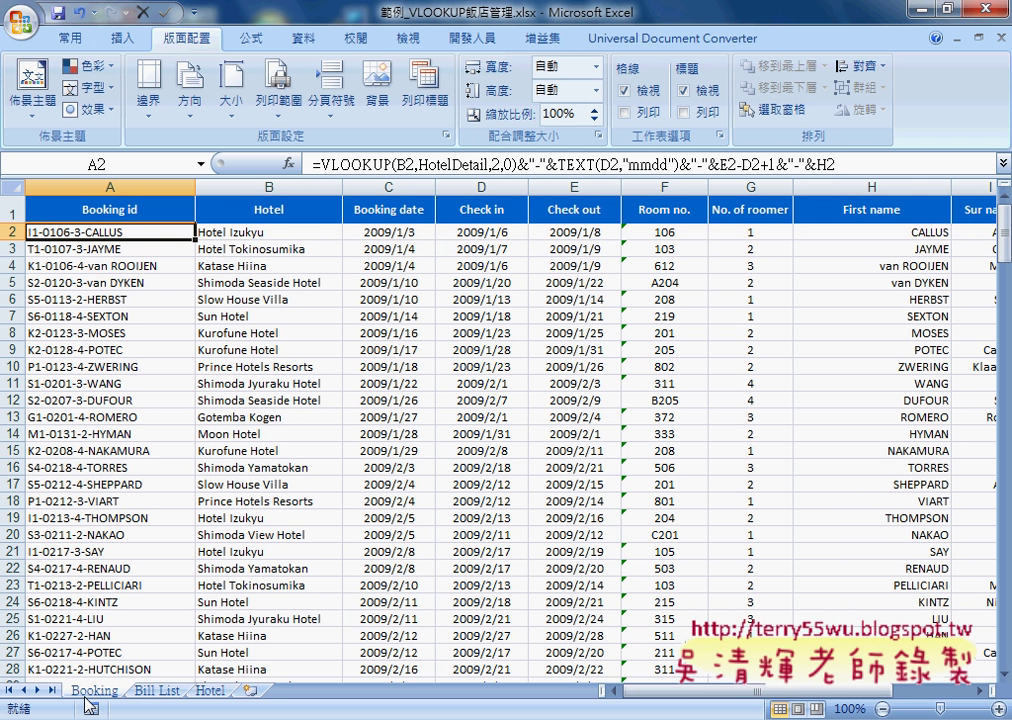
pyautogui.click(160, 692)
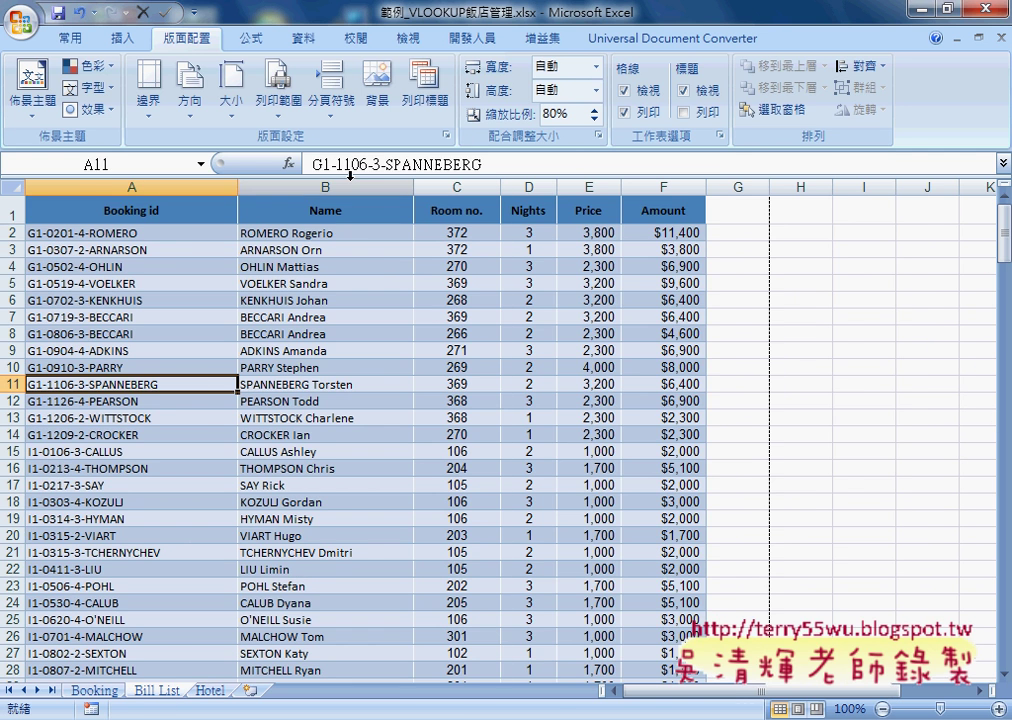
# Select columns B–F on Bill List and compare with column A on Booking
pyautogui.moveTo(350, 187); pyautogui.dragTo(477, 214)
pyautogui.click(94, 690)
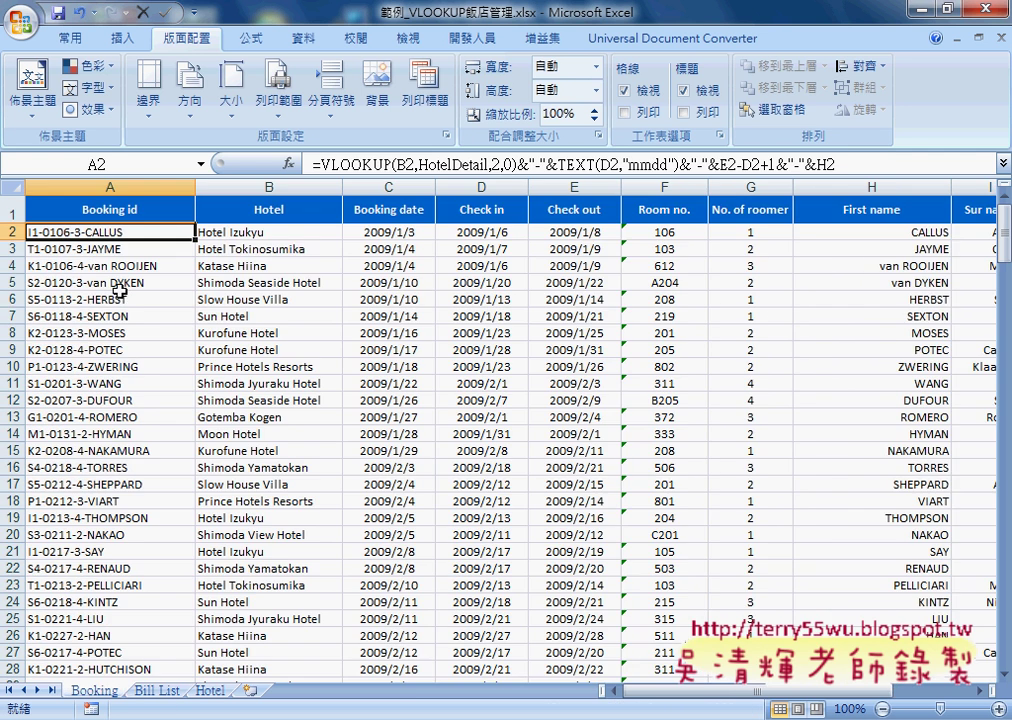
pyautogui.click(106, 197)
pyautogui.click(157, 690)
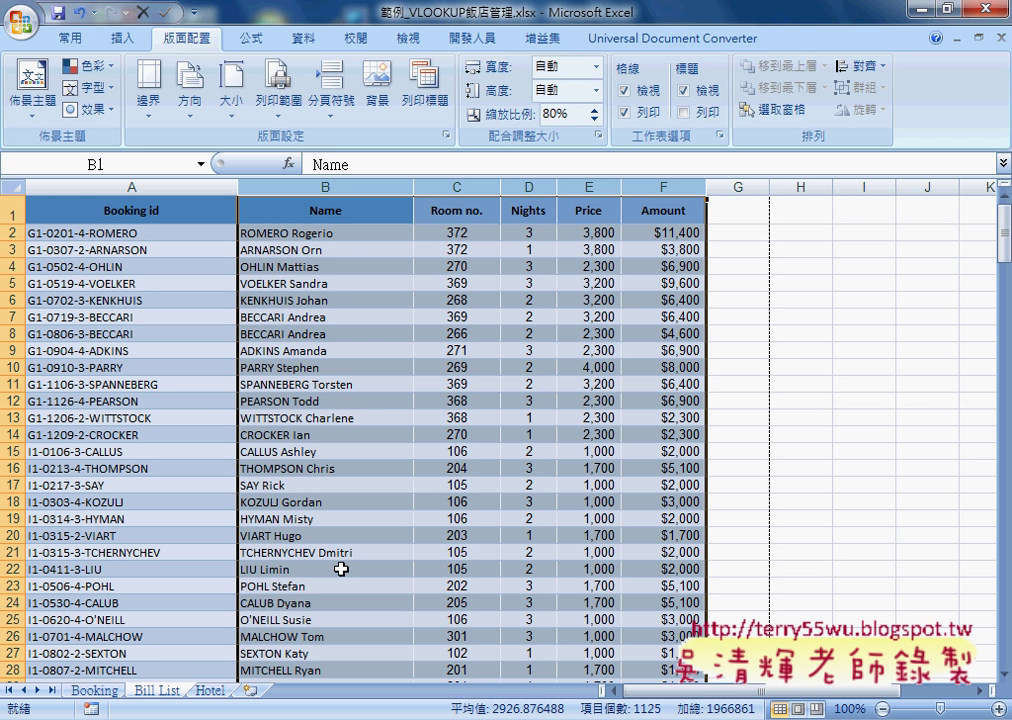
pyautogui.click(93, 690)
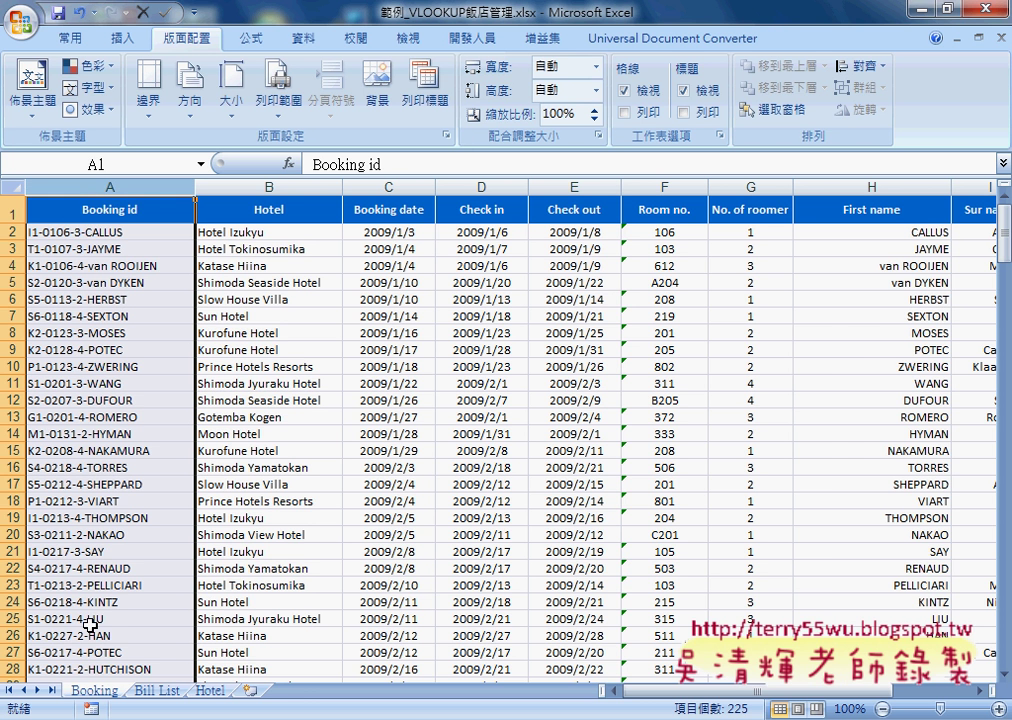
pyautogui.click(158, 692)
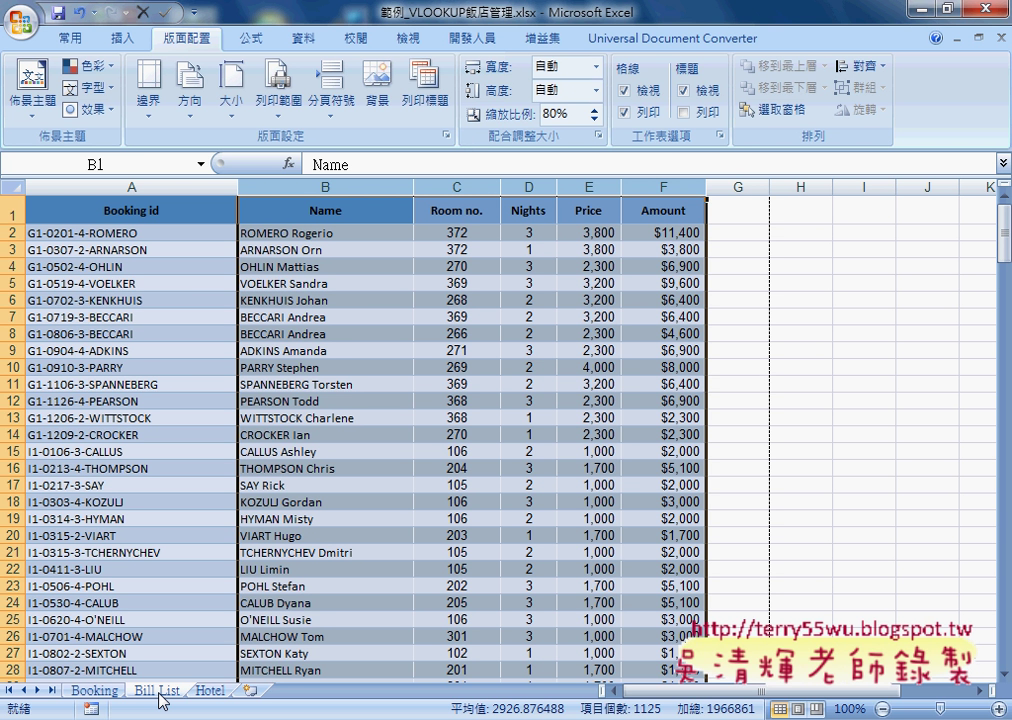
pyautogui.moveTo(330, 186); pyautogui.dragTo(662, 180)
pyautogui.click(83, 46)
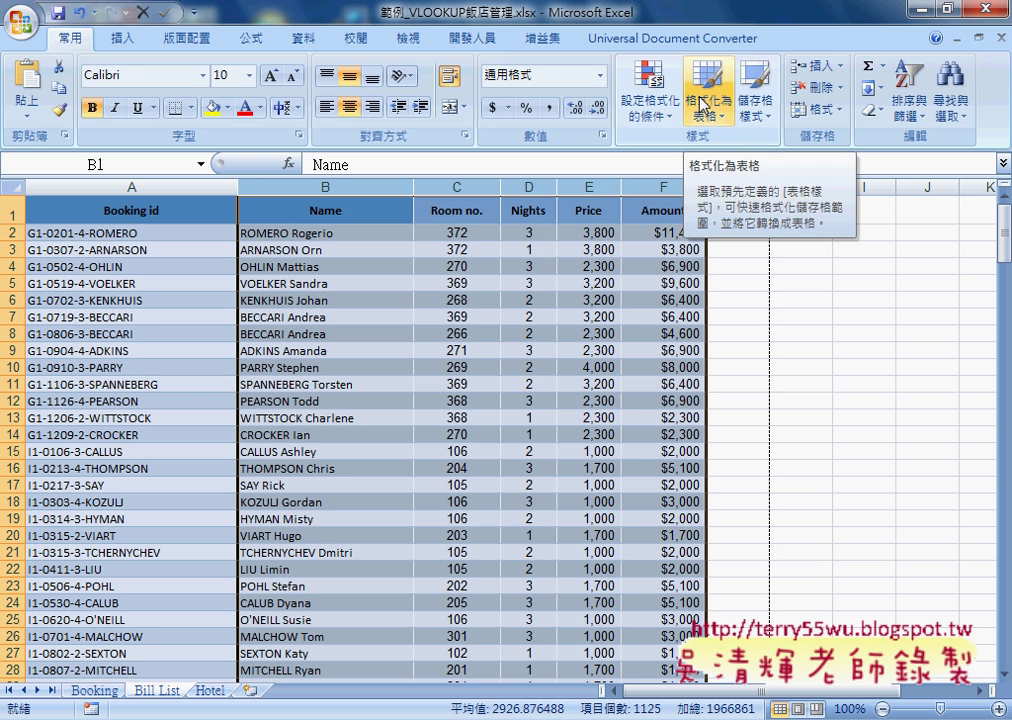
pyautogui.click(199, 45)
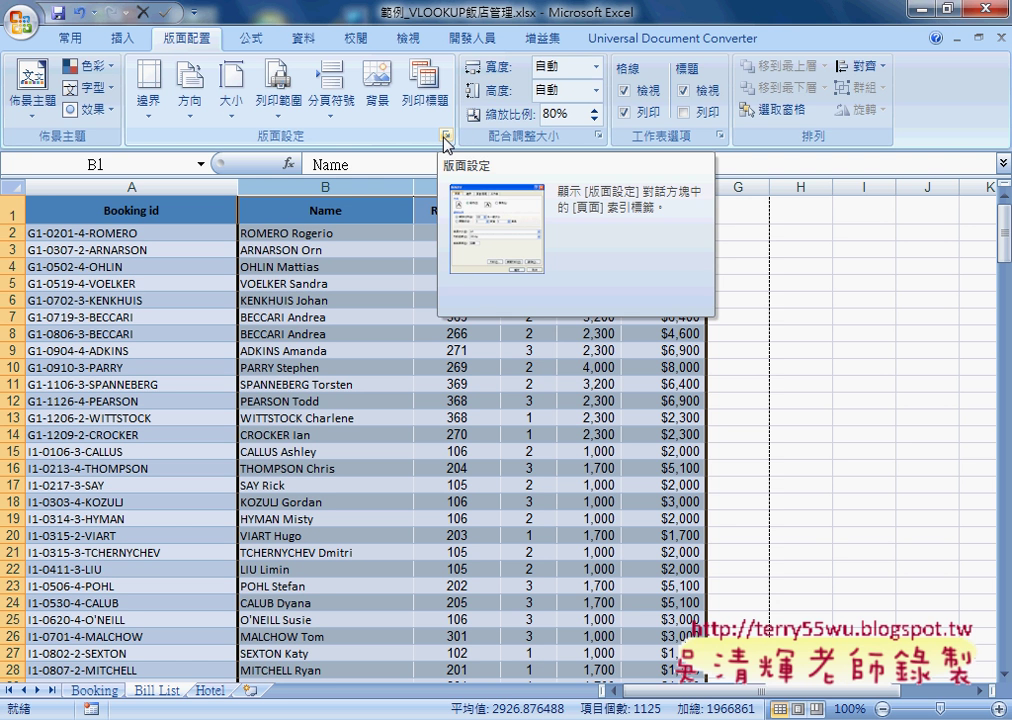
pyautogui.click(446, 137)
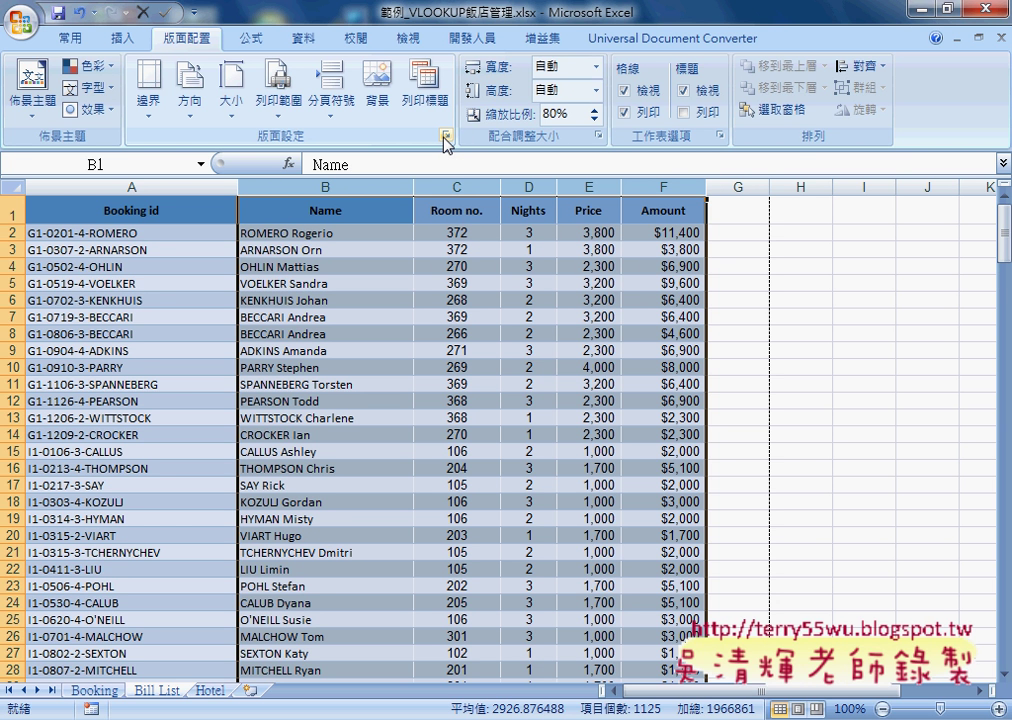